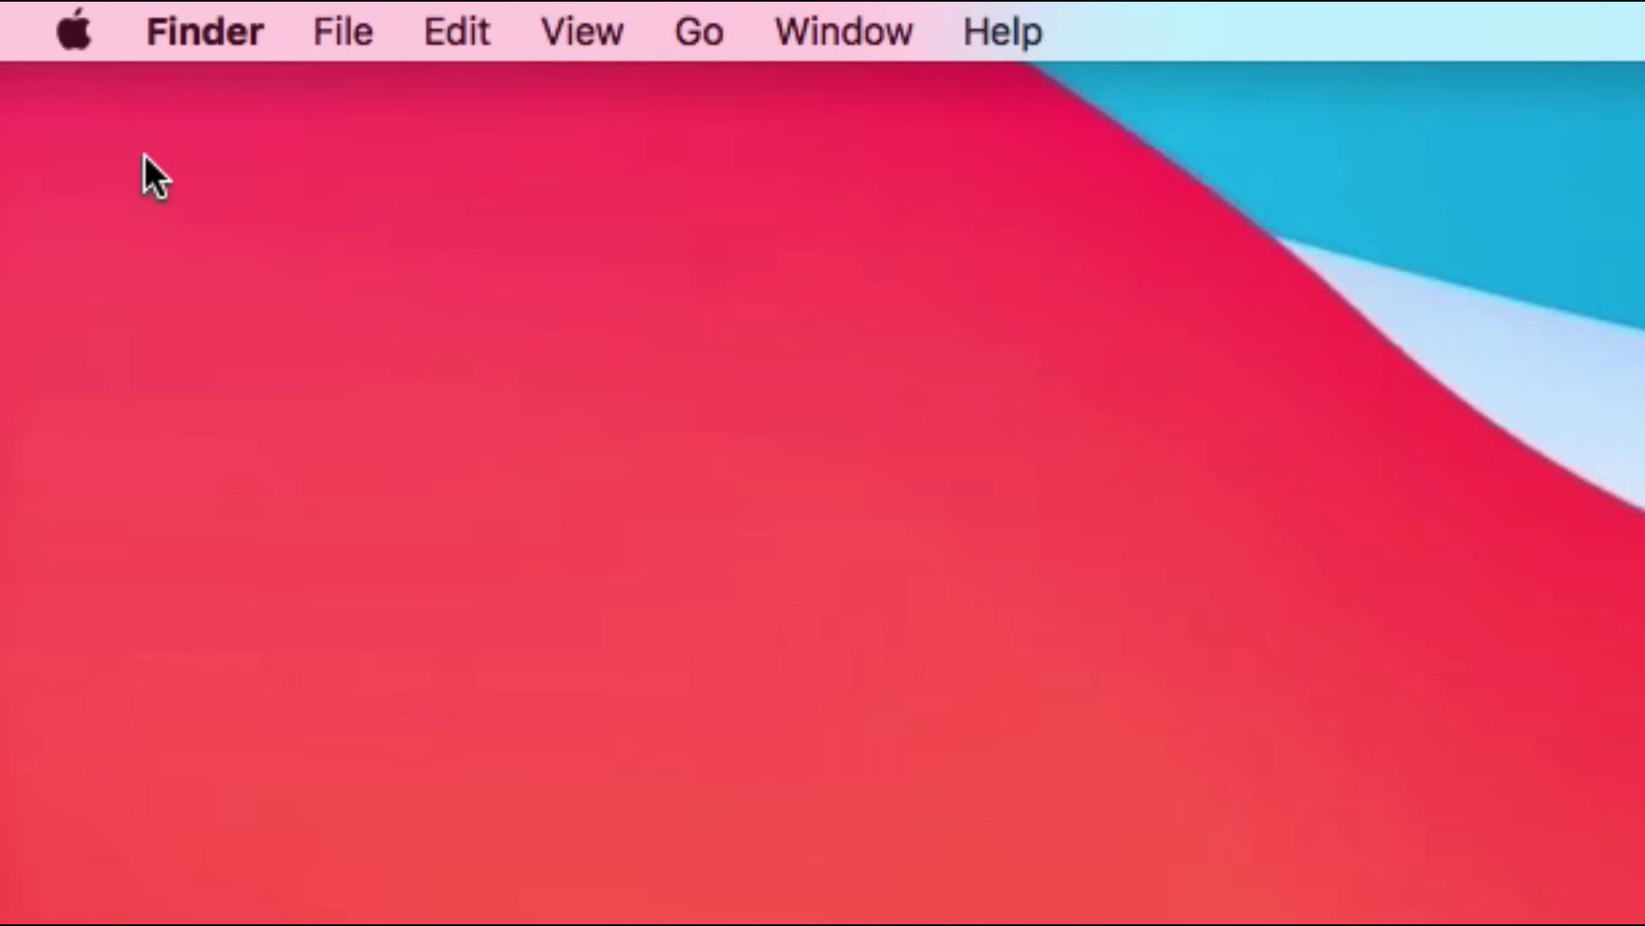
# - Tick Photos in System Preferences' iCloud pane to sync this Mac's photos
pyautogui.click(73, 37)
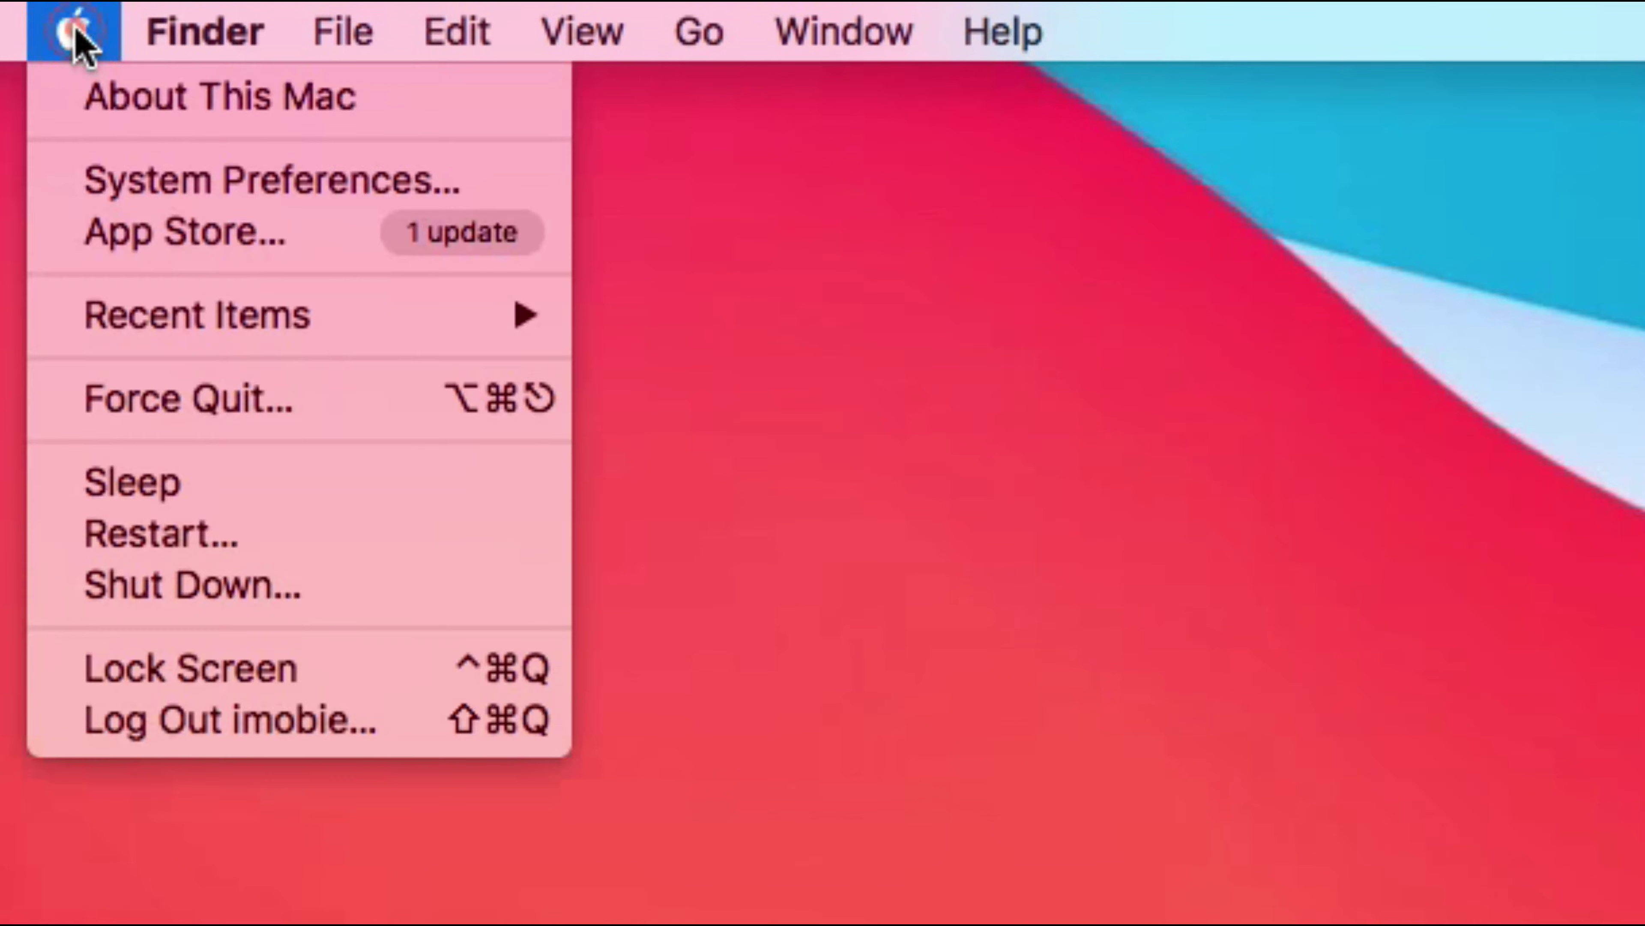
pyautogui.click(139, 190)
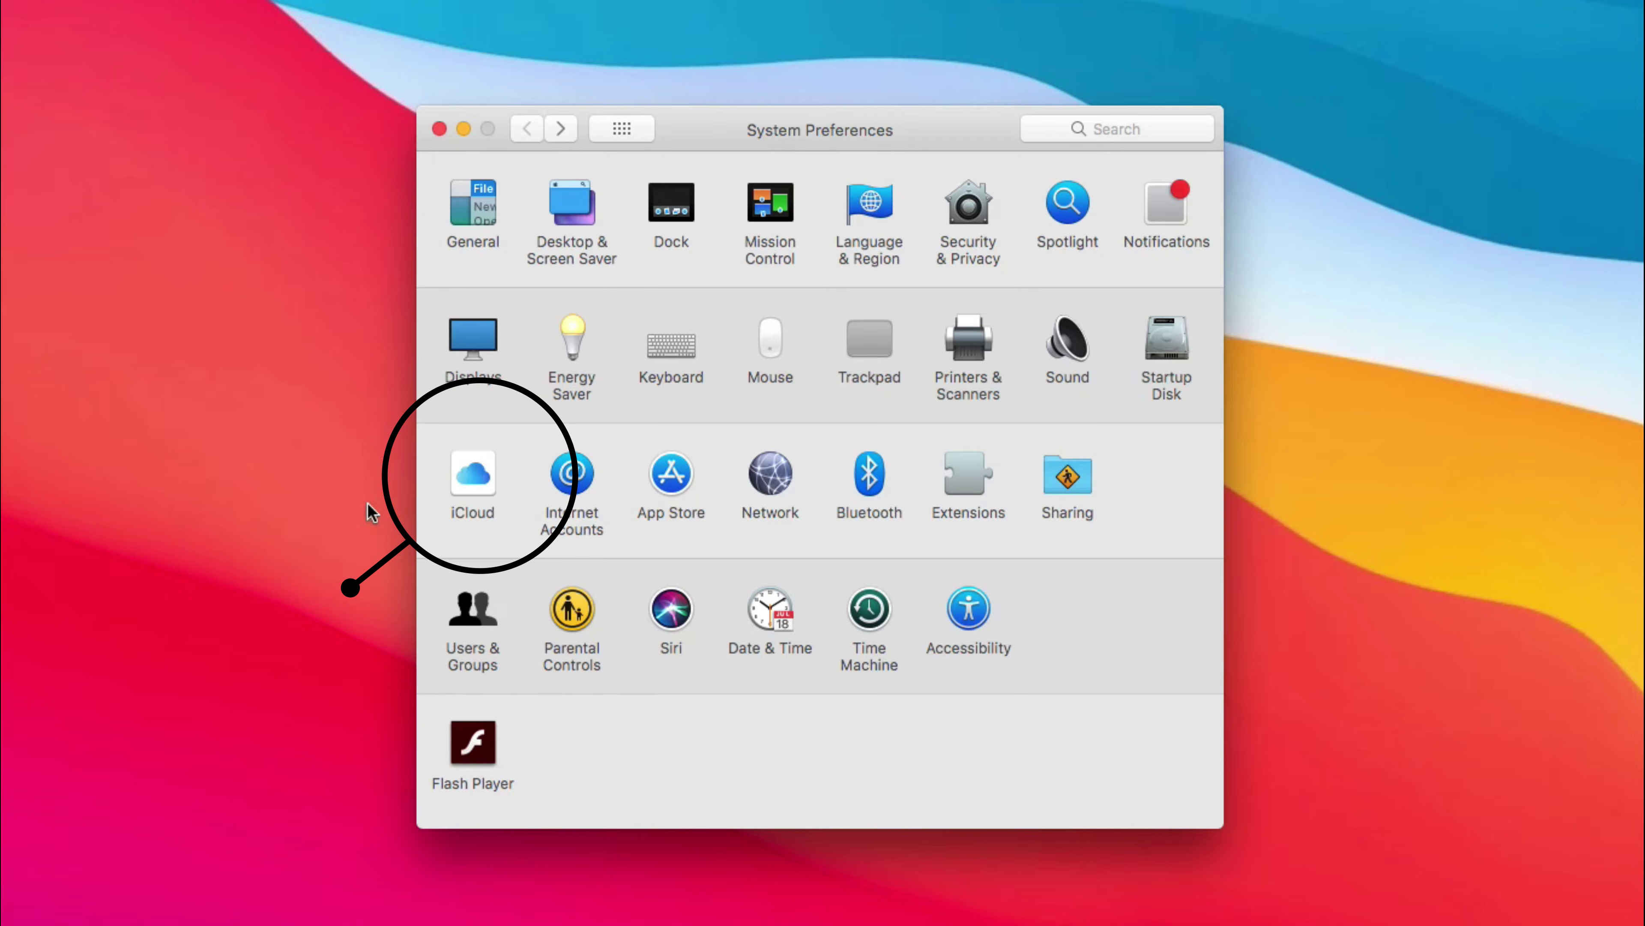
pyautogui.click(472, 486)
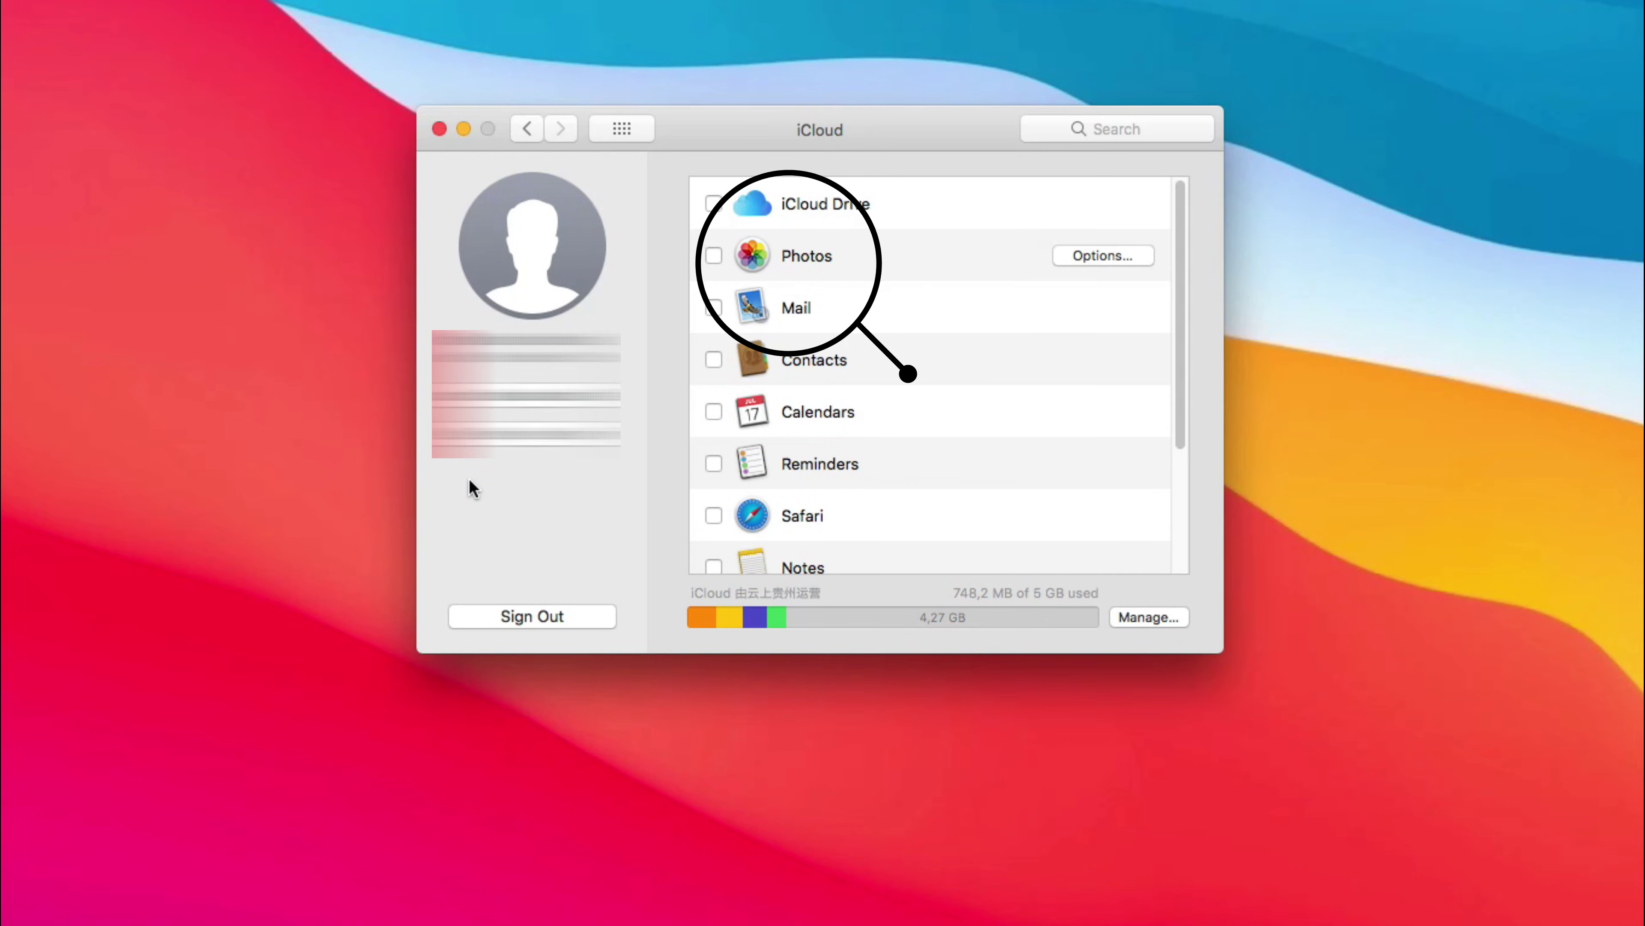
pyautogui.click(714, 256)
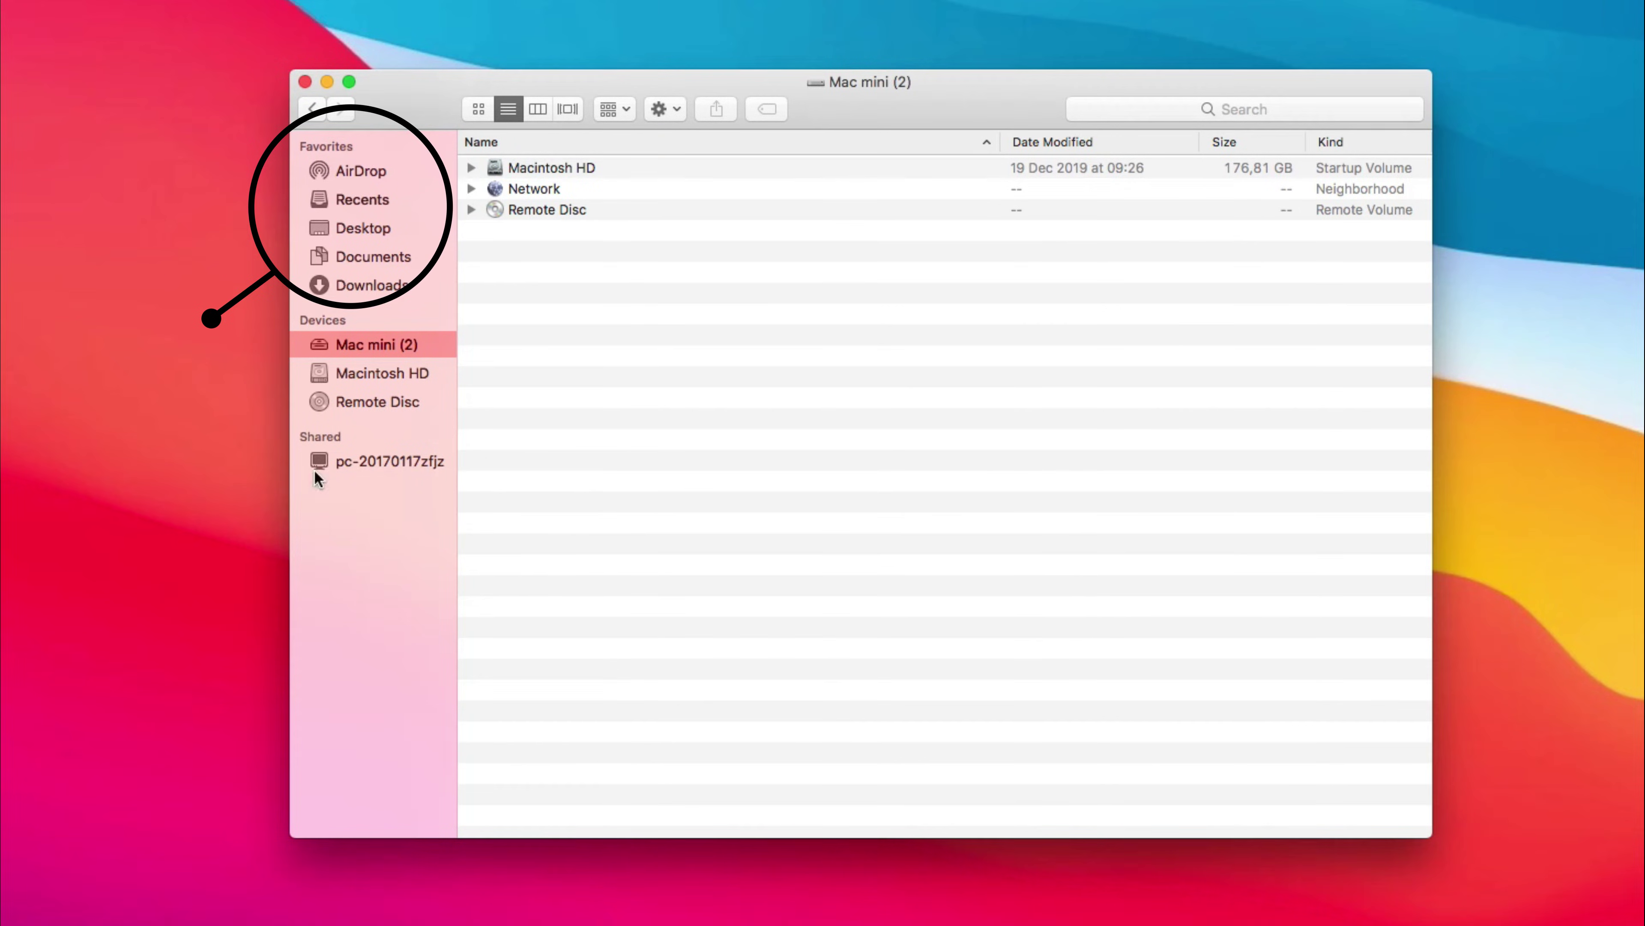
# - Show Finder's AirDrop view and set this Mac discoverable by Everyone
pyautogui.click(369, 175)
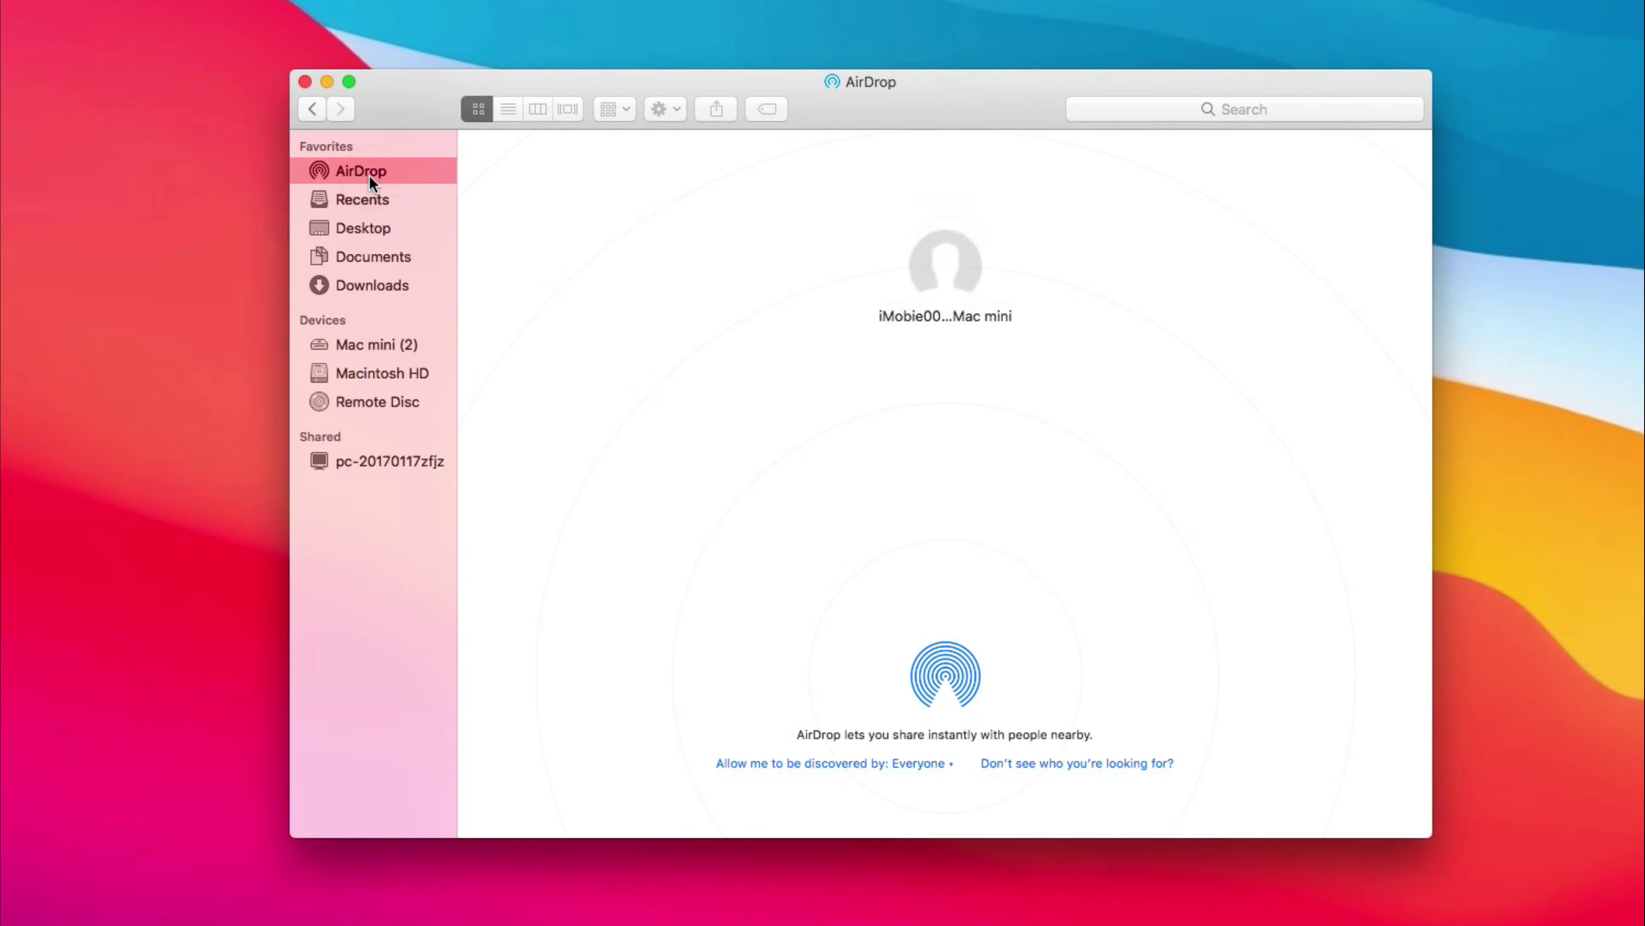
pyautogui.click(923, 764)
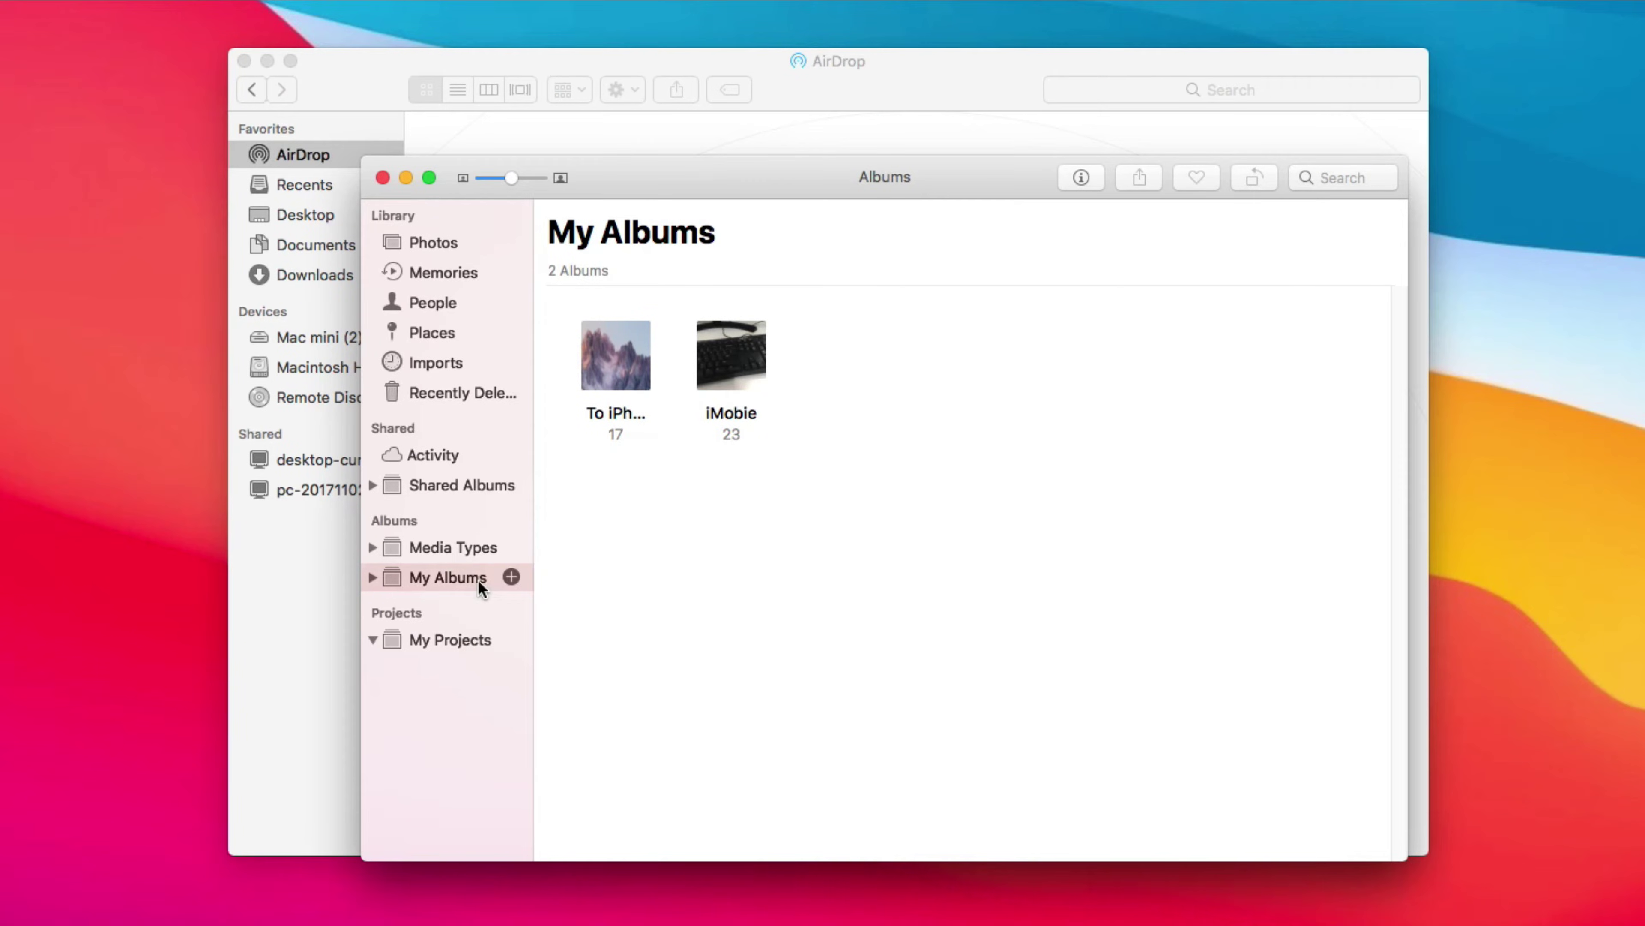
# - Open the To iPhone album, select its photos, then go back to My Albums
pyautogui.click(610, 388)
pyautogui.doubleClick(610, 388)
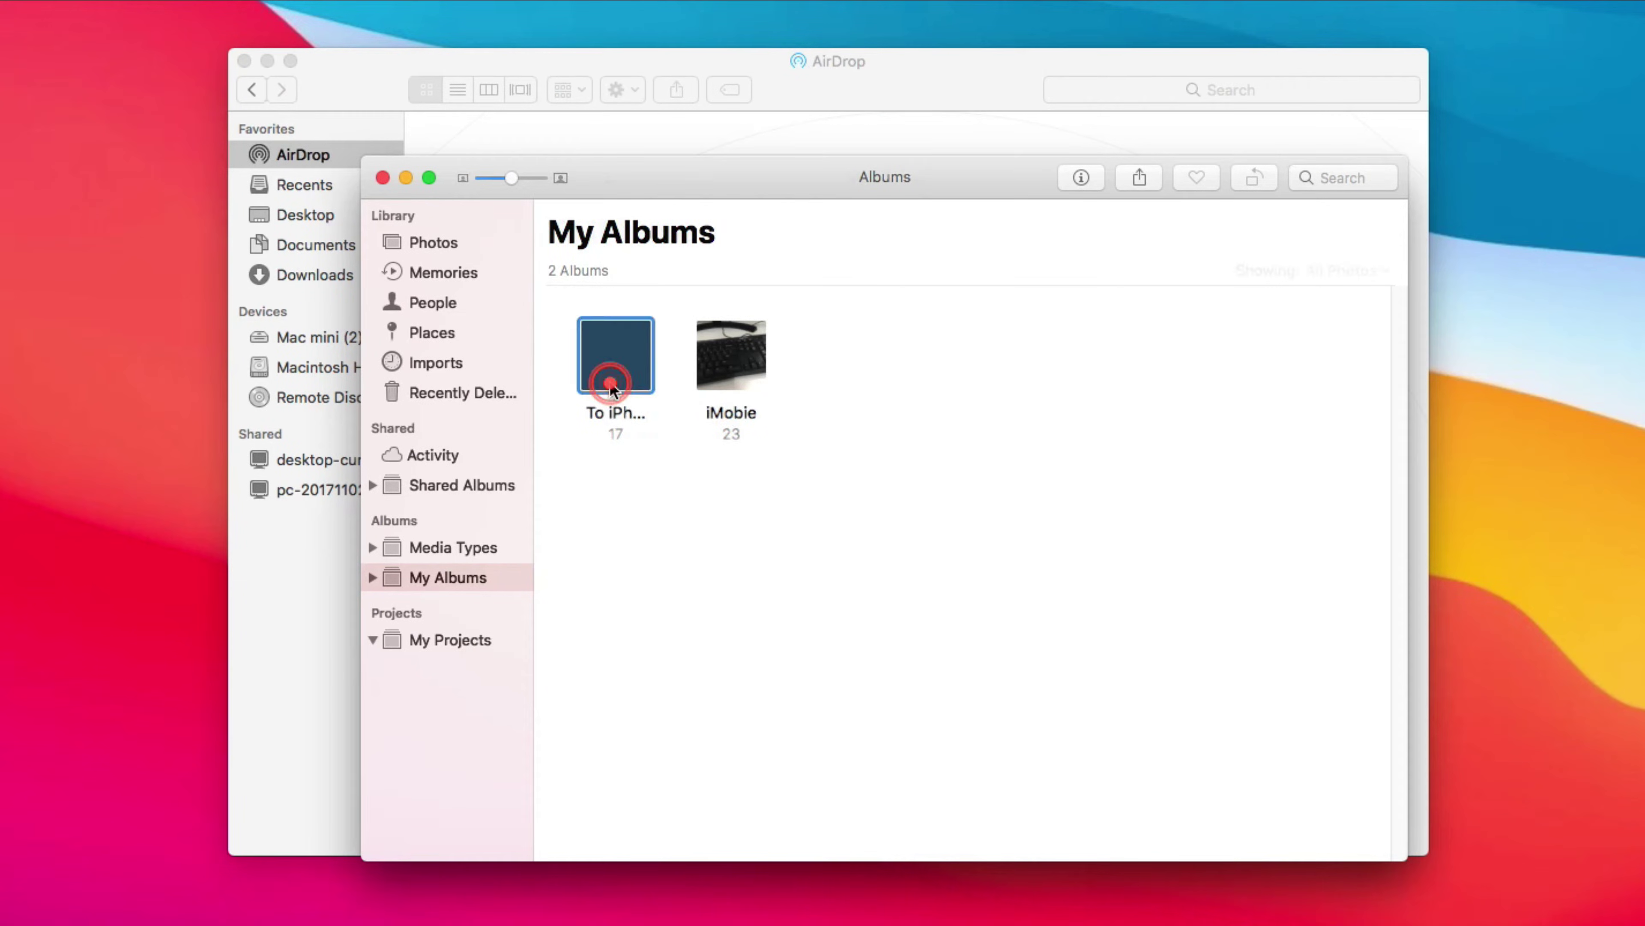
pyautogui.moveTo(1153, 568); pyautogui.dragTo(818, 338)
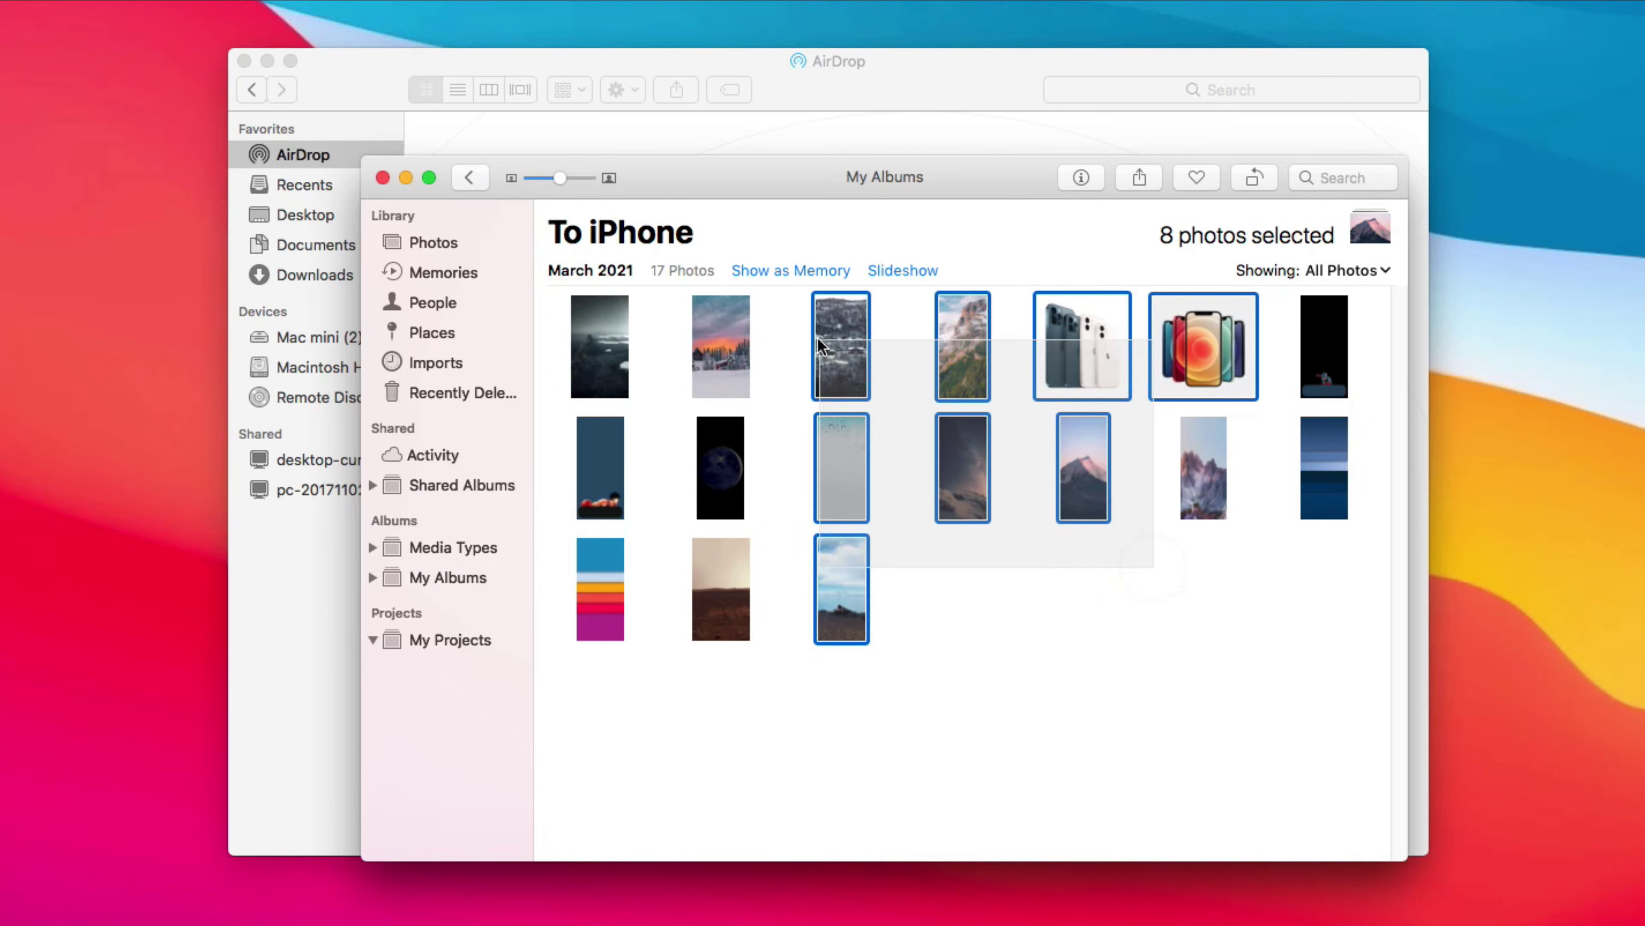
pyautogui.click(475, 180)
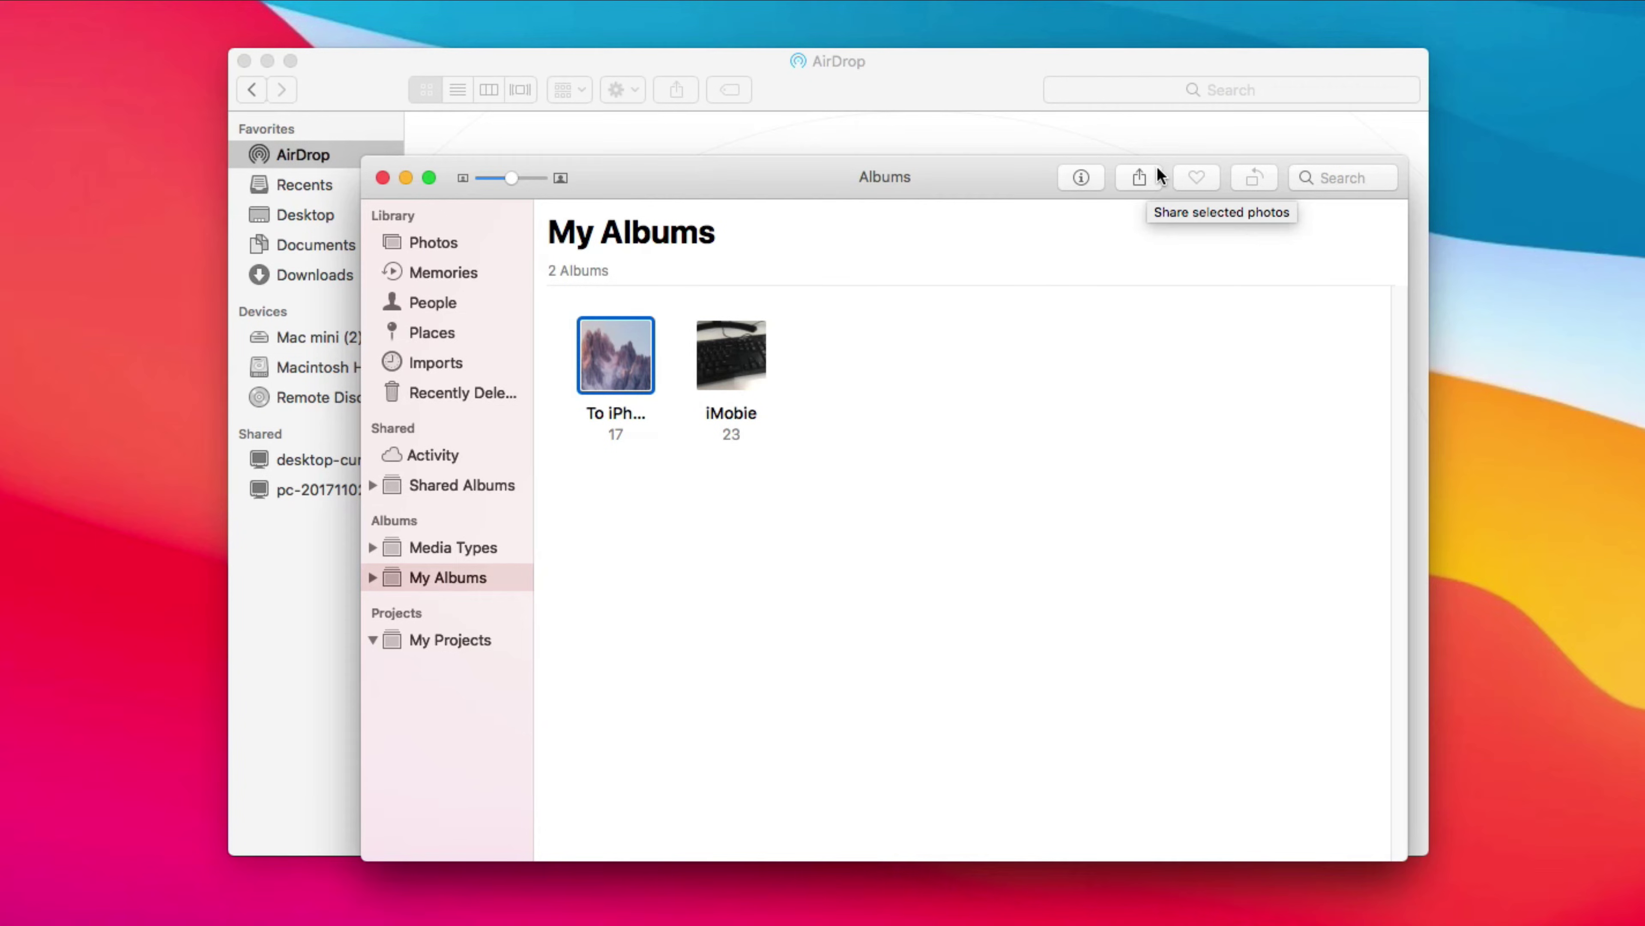
# - Share the To iPhone photos via AirDrop to the iMobie Inc. iPhone
pyautogui.click(1157, 167)
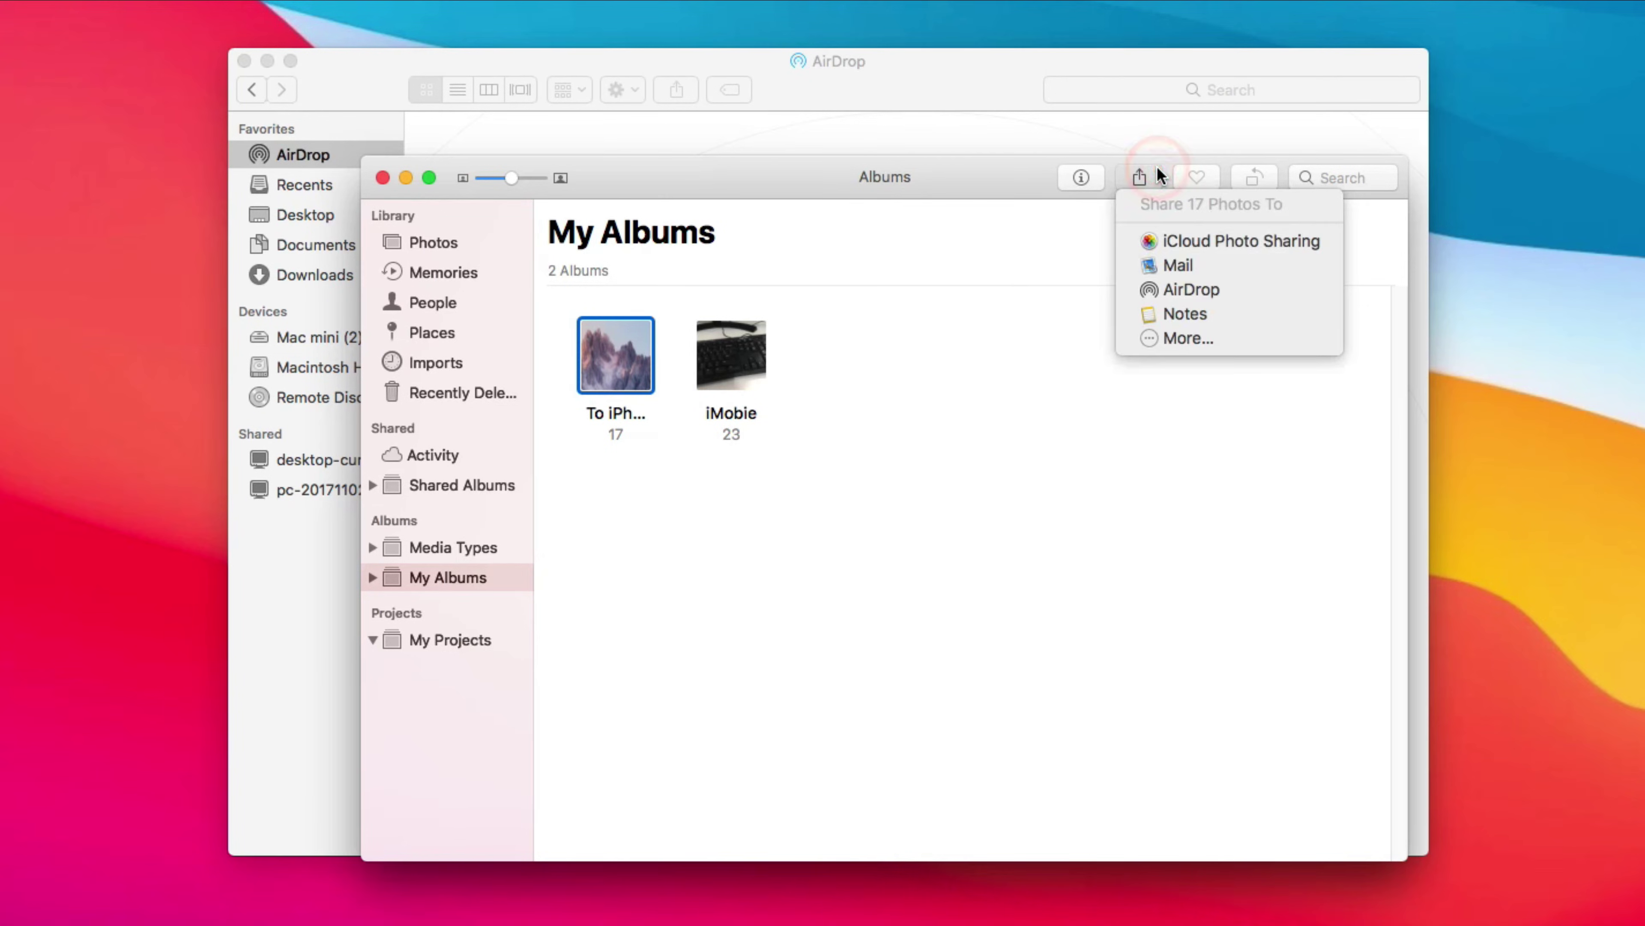
pyautogui.click(1192, 287)
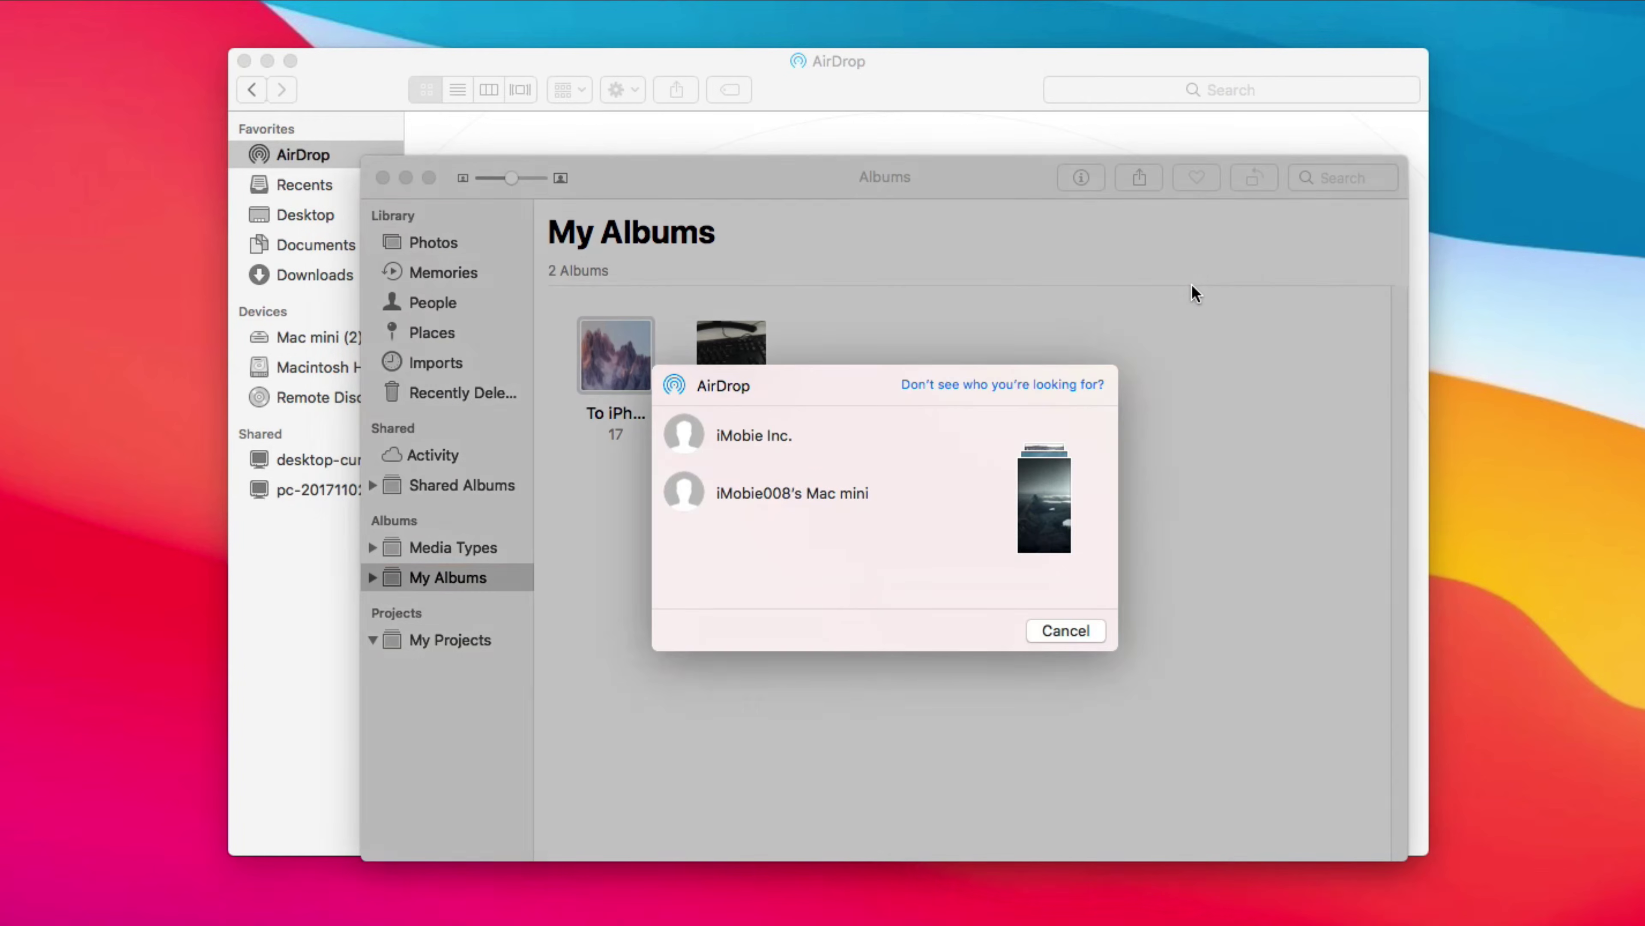
pyautogui.click(693, 436)
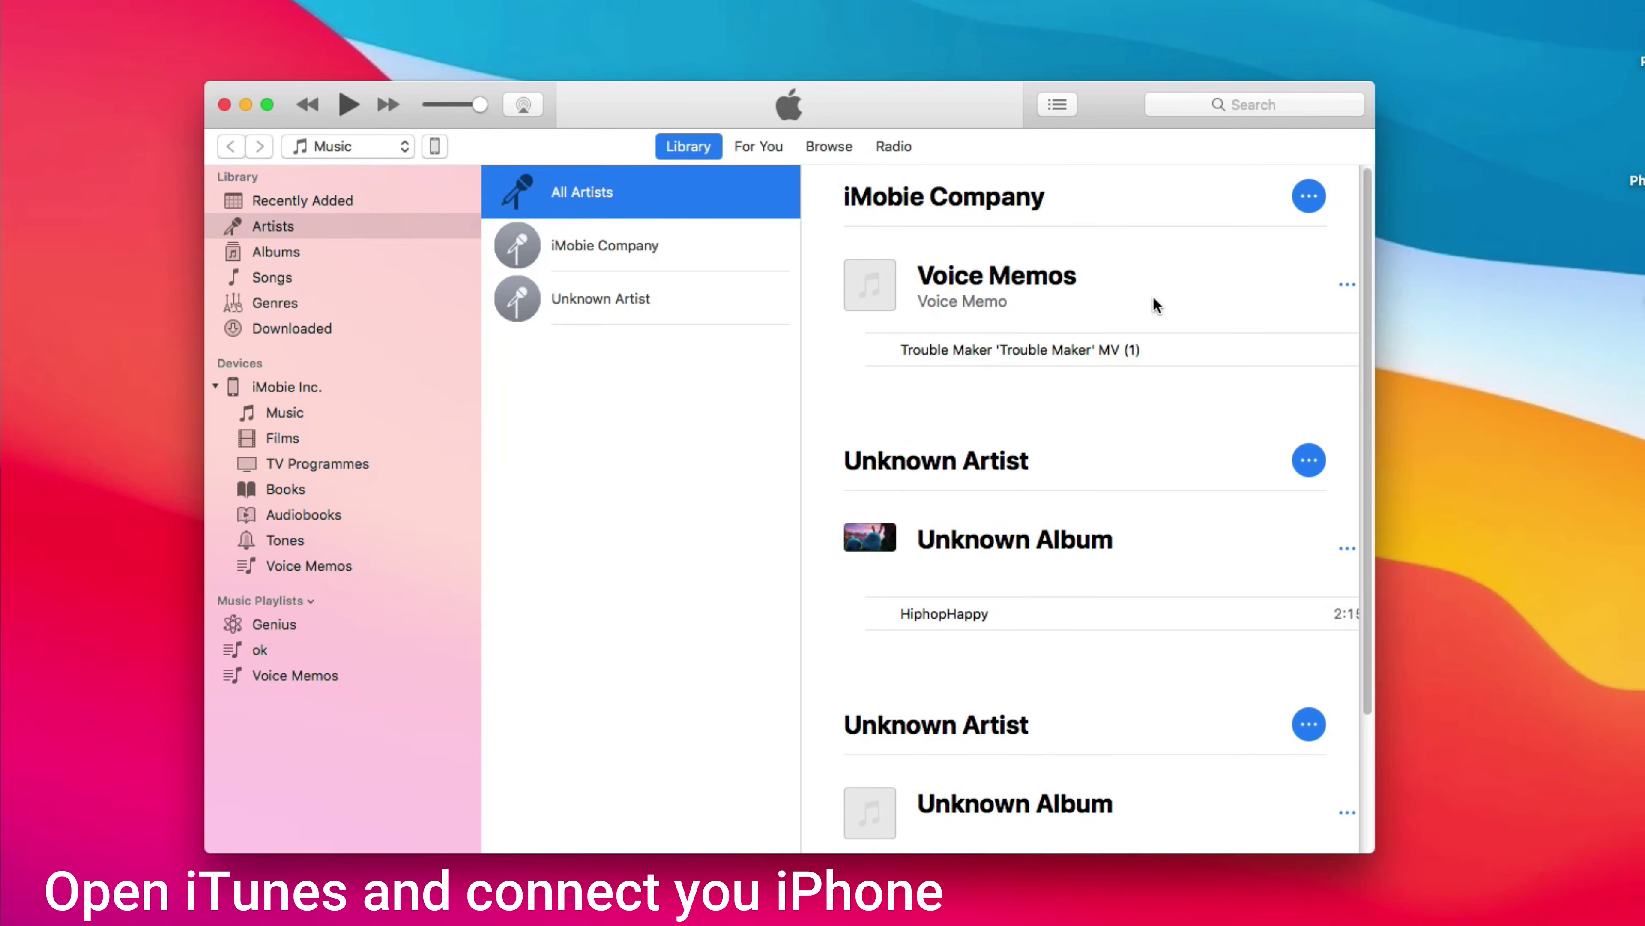
# - Show the iPhone 7's summary page using the iTunes device icon
pyautogui.click(436, 148)
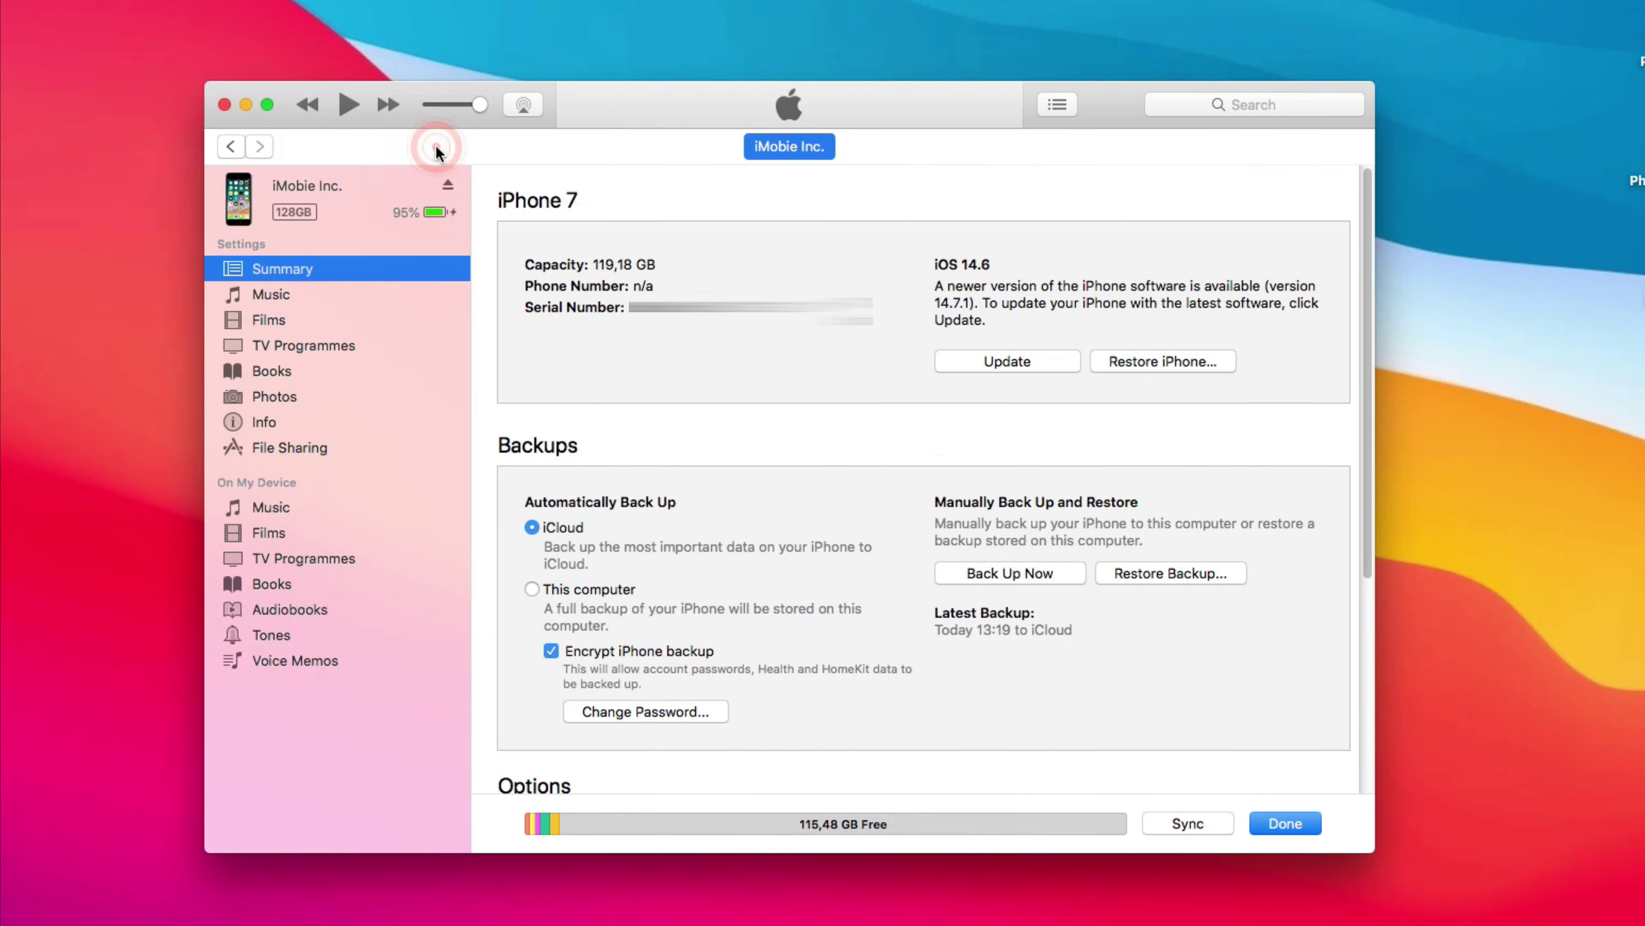
# - Sync Photos from the Photos library, selected albums only with To iPhone ticked, and apply
pyautogui.click(275, 398)
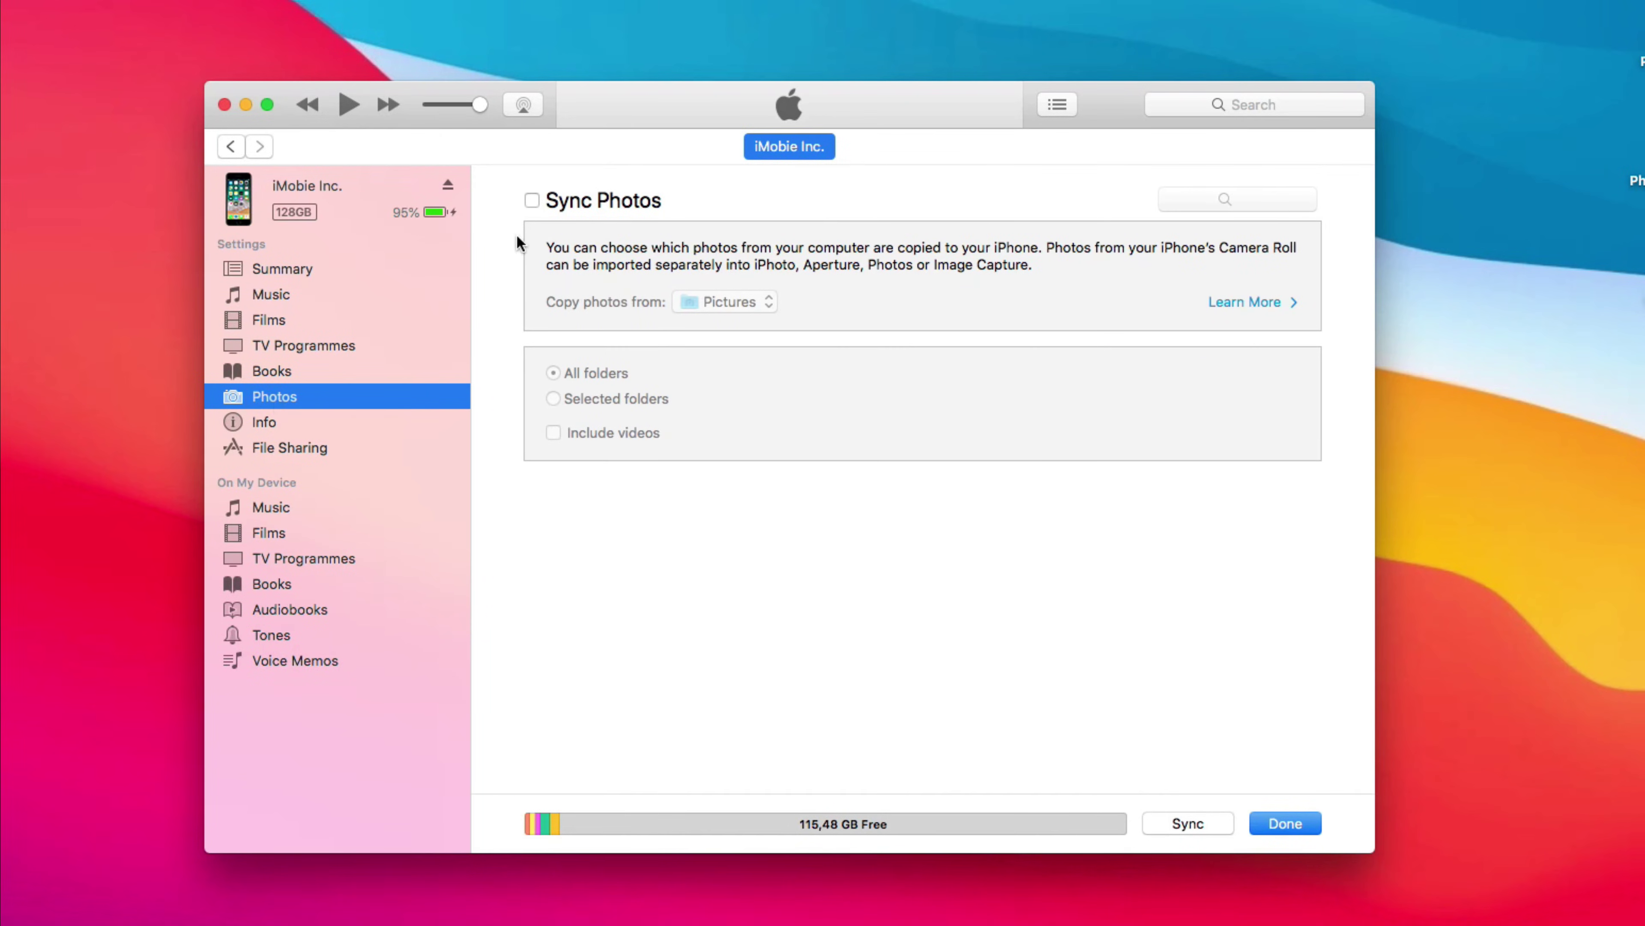
pyautogui.click(533, 201)
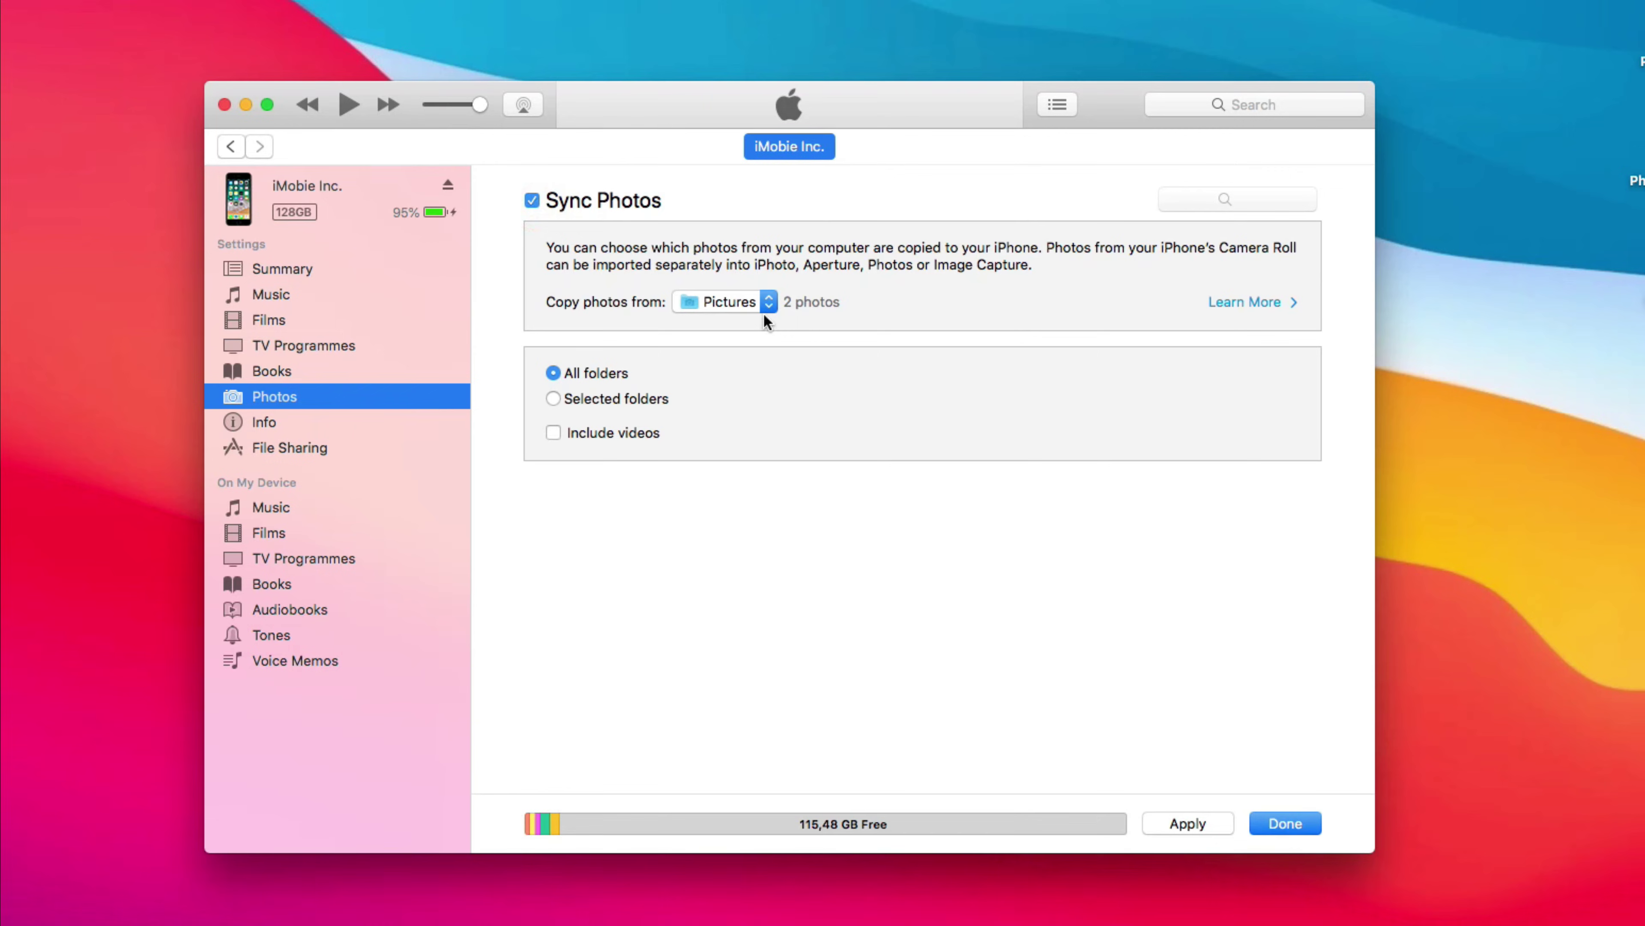
pyautogui.click(767, 302)
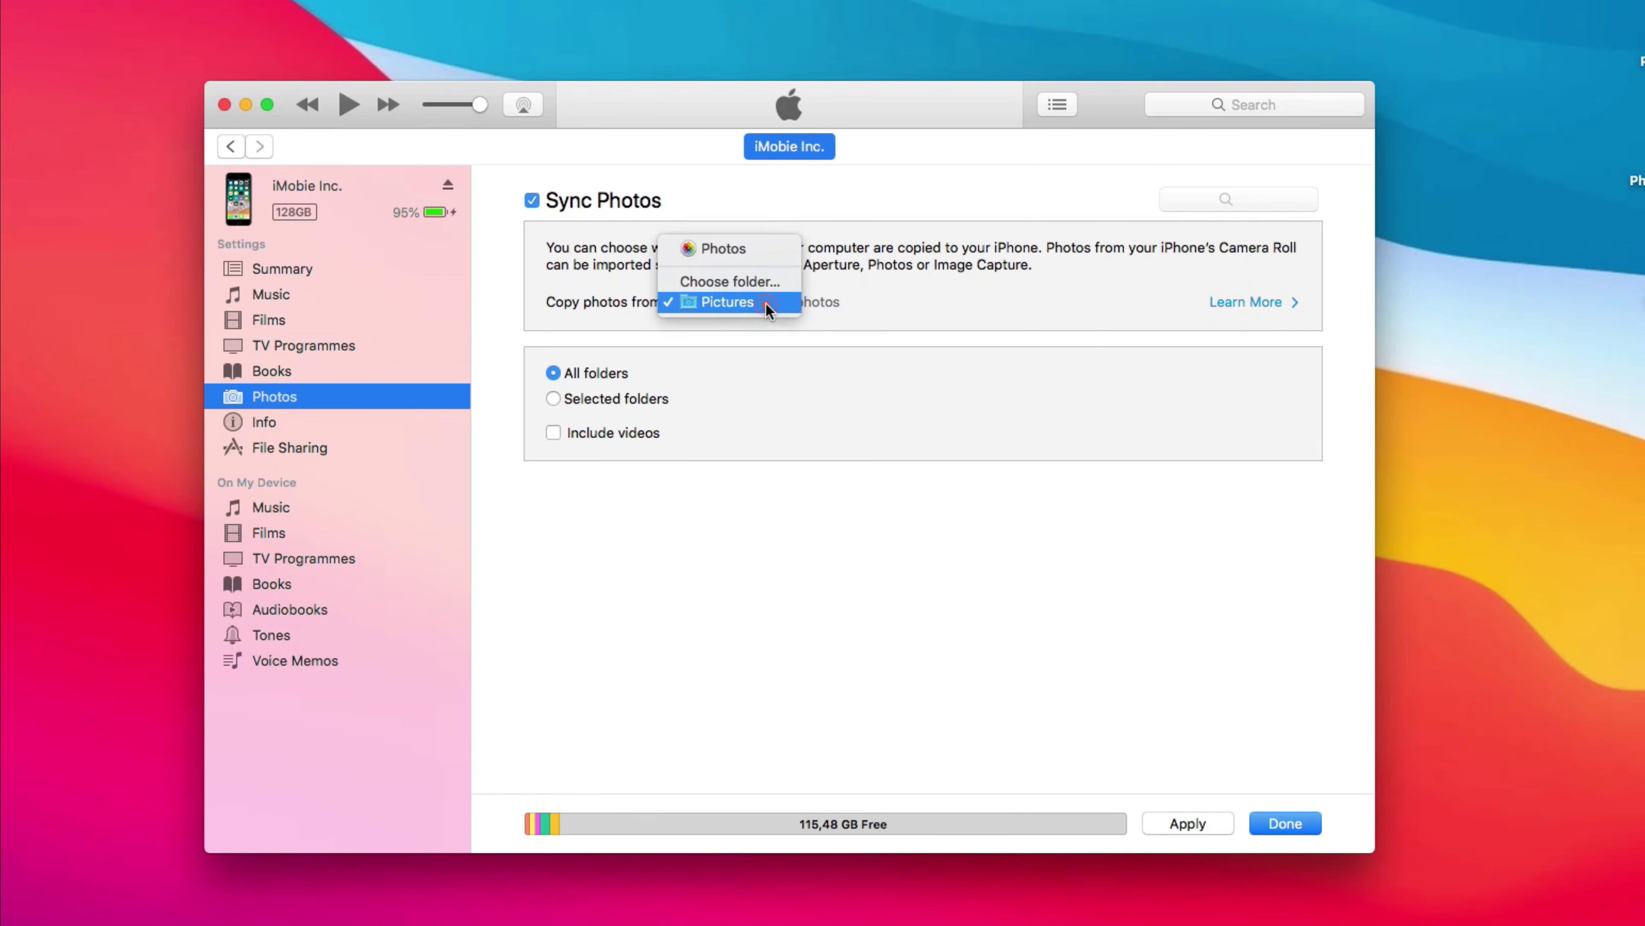
pyautogui.click(750, 252)
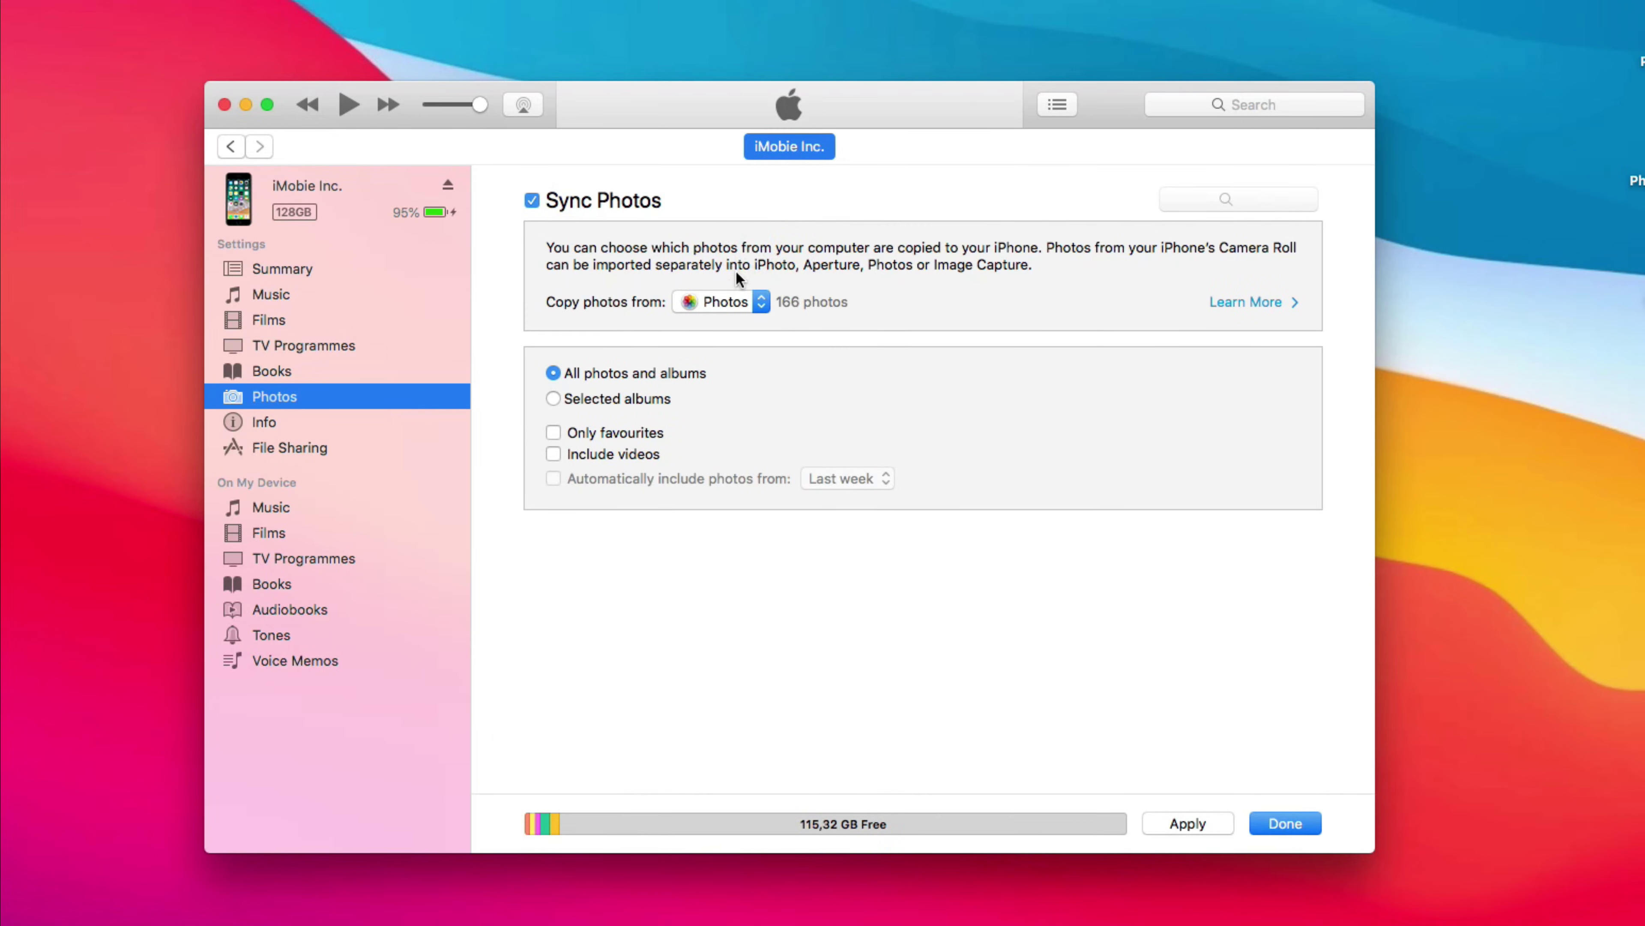
pyautogui.click(553, 398)
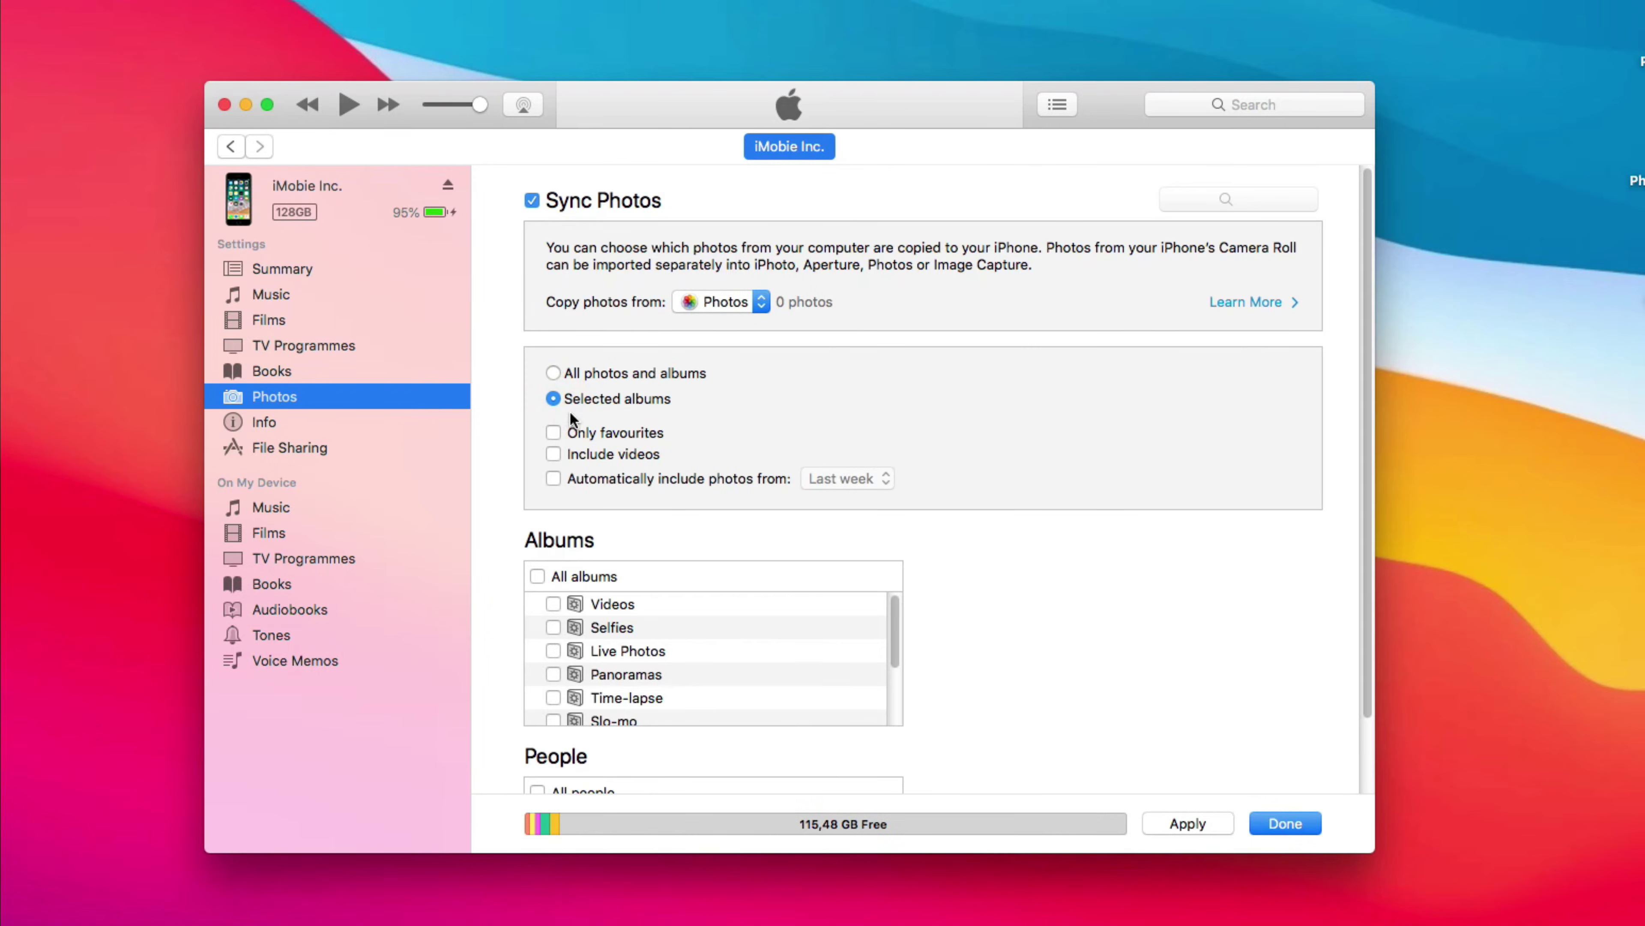
pyautogui.scroll(-3, 557, 674)
pyautogui.click(554, 691)
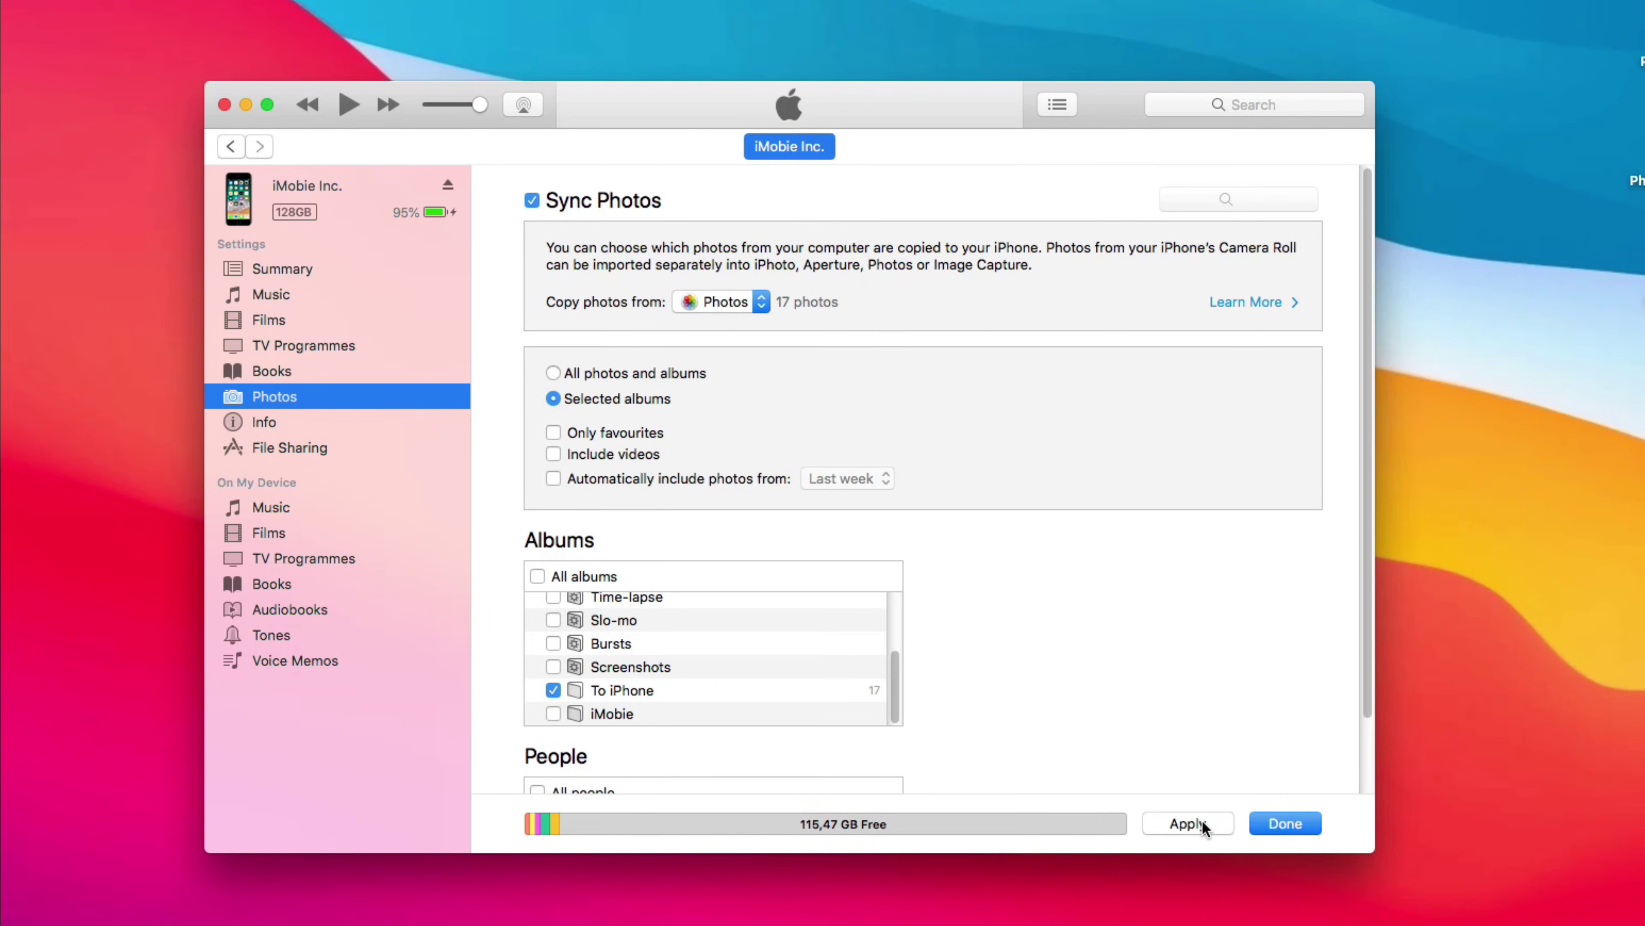
pyautogui.click(1201, 821)
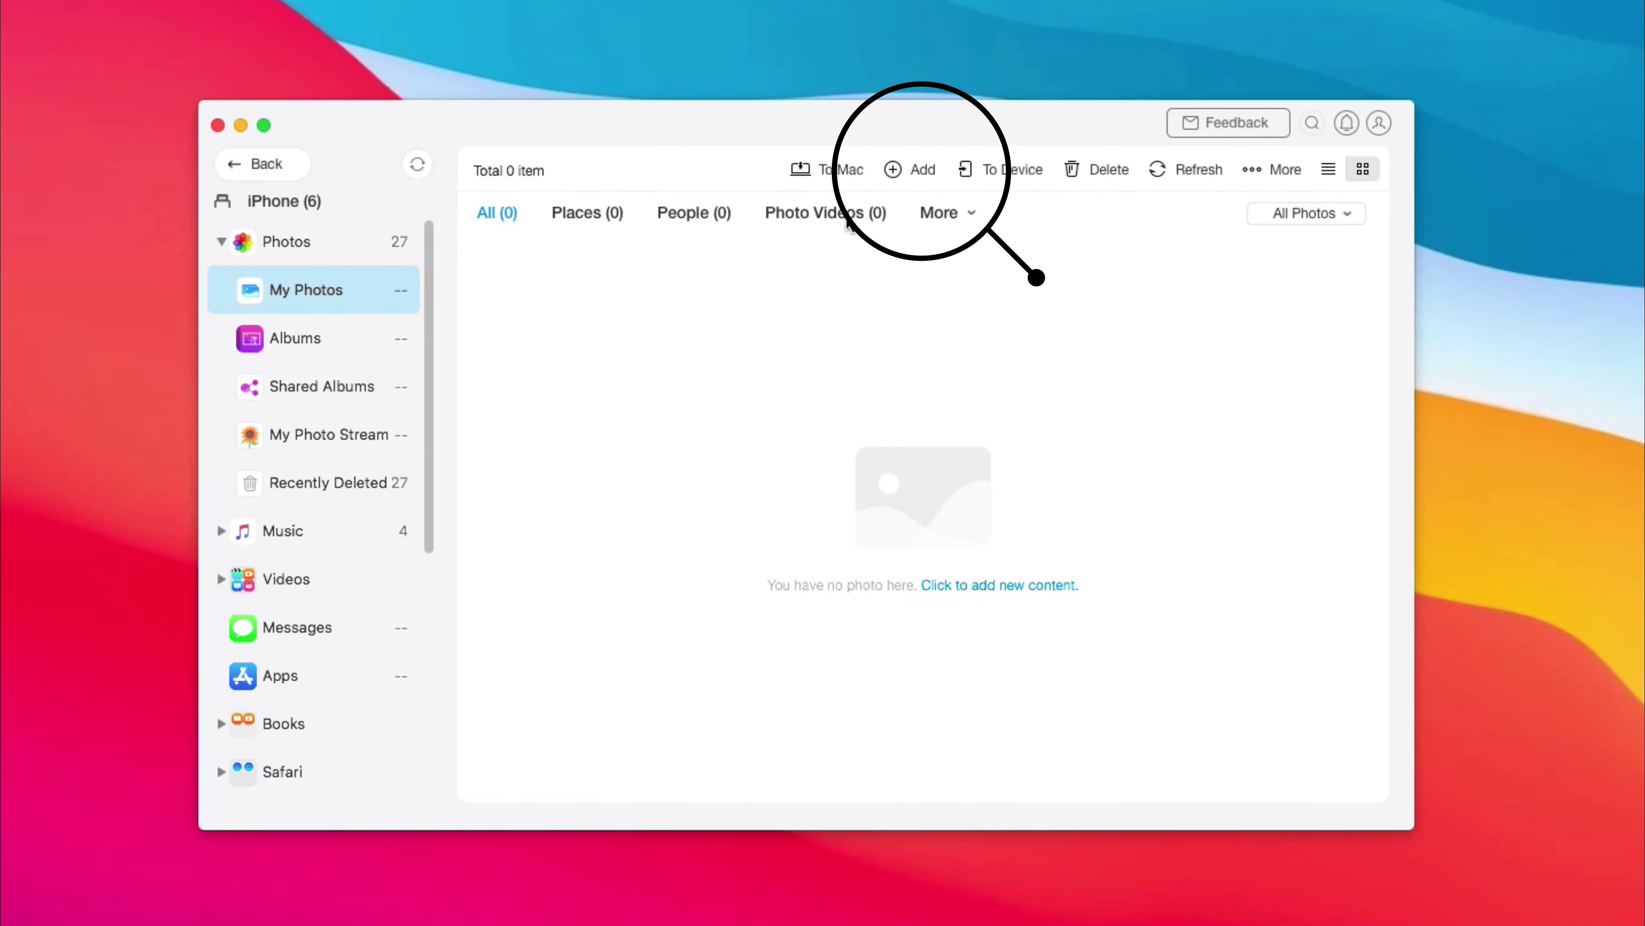
# - Add all photos in the Mac's Photos To iPhone album to the iPhone via AnyTrans
pyautogui.click(896, 172)
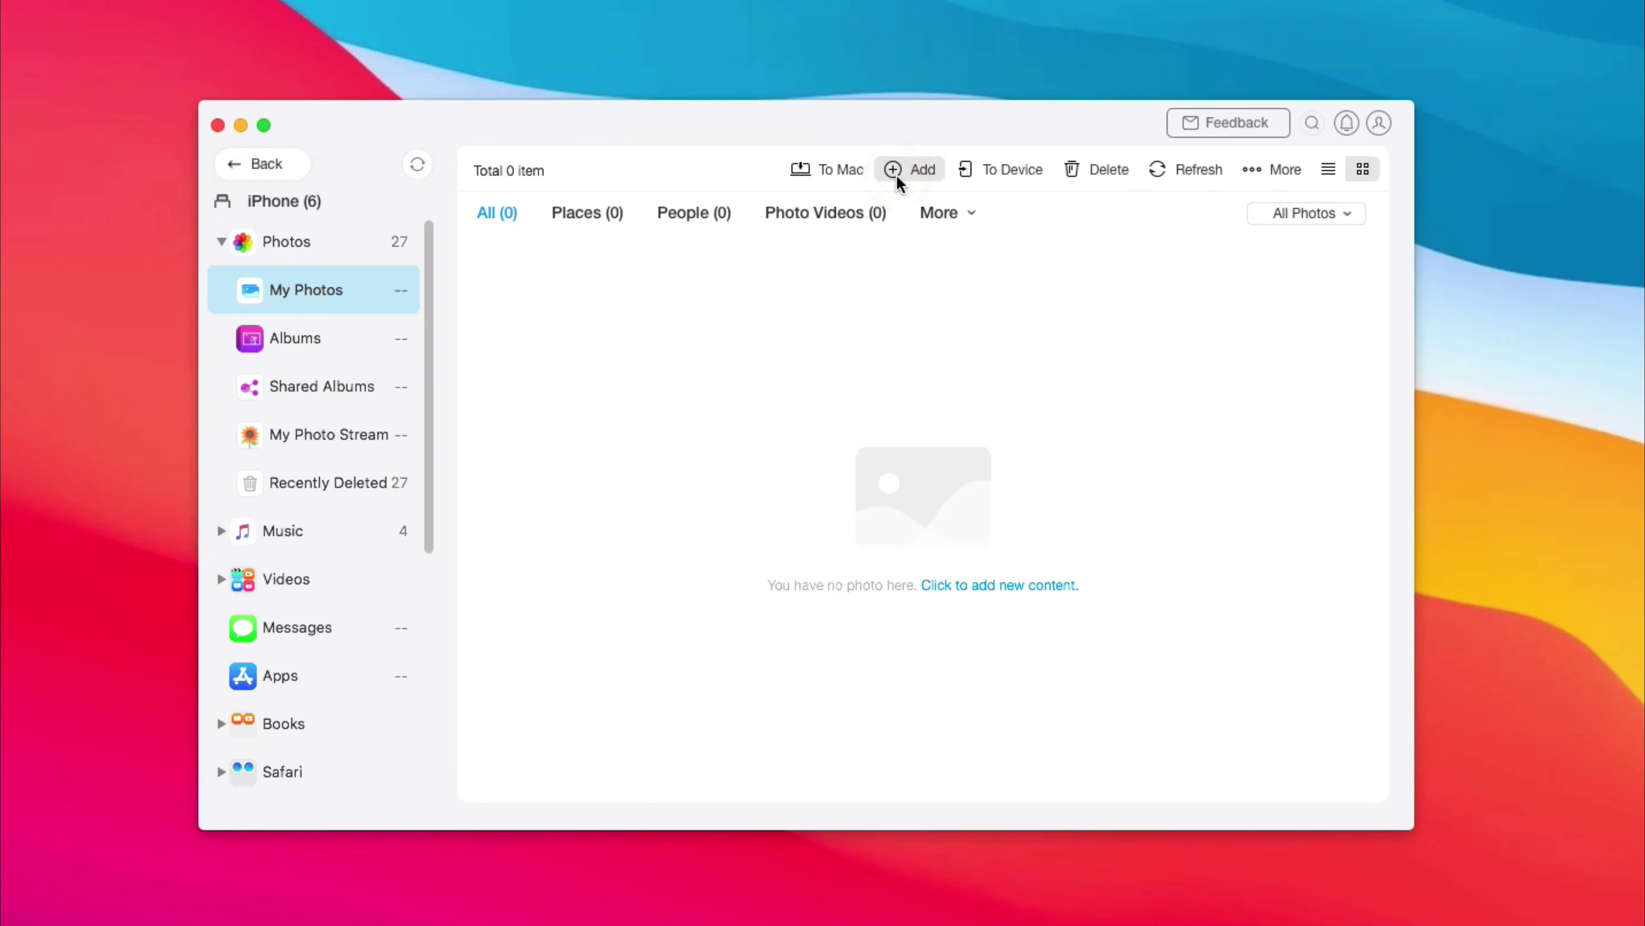
pyautogui.scroll(-1, 363, 453)
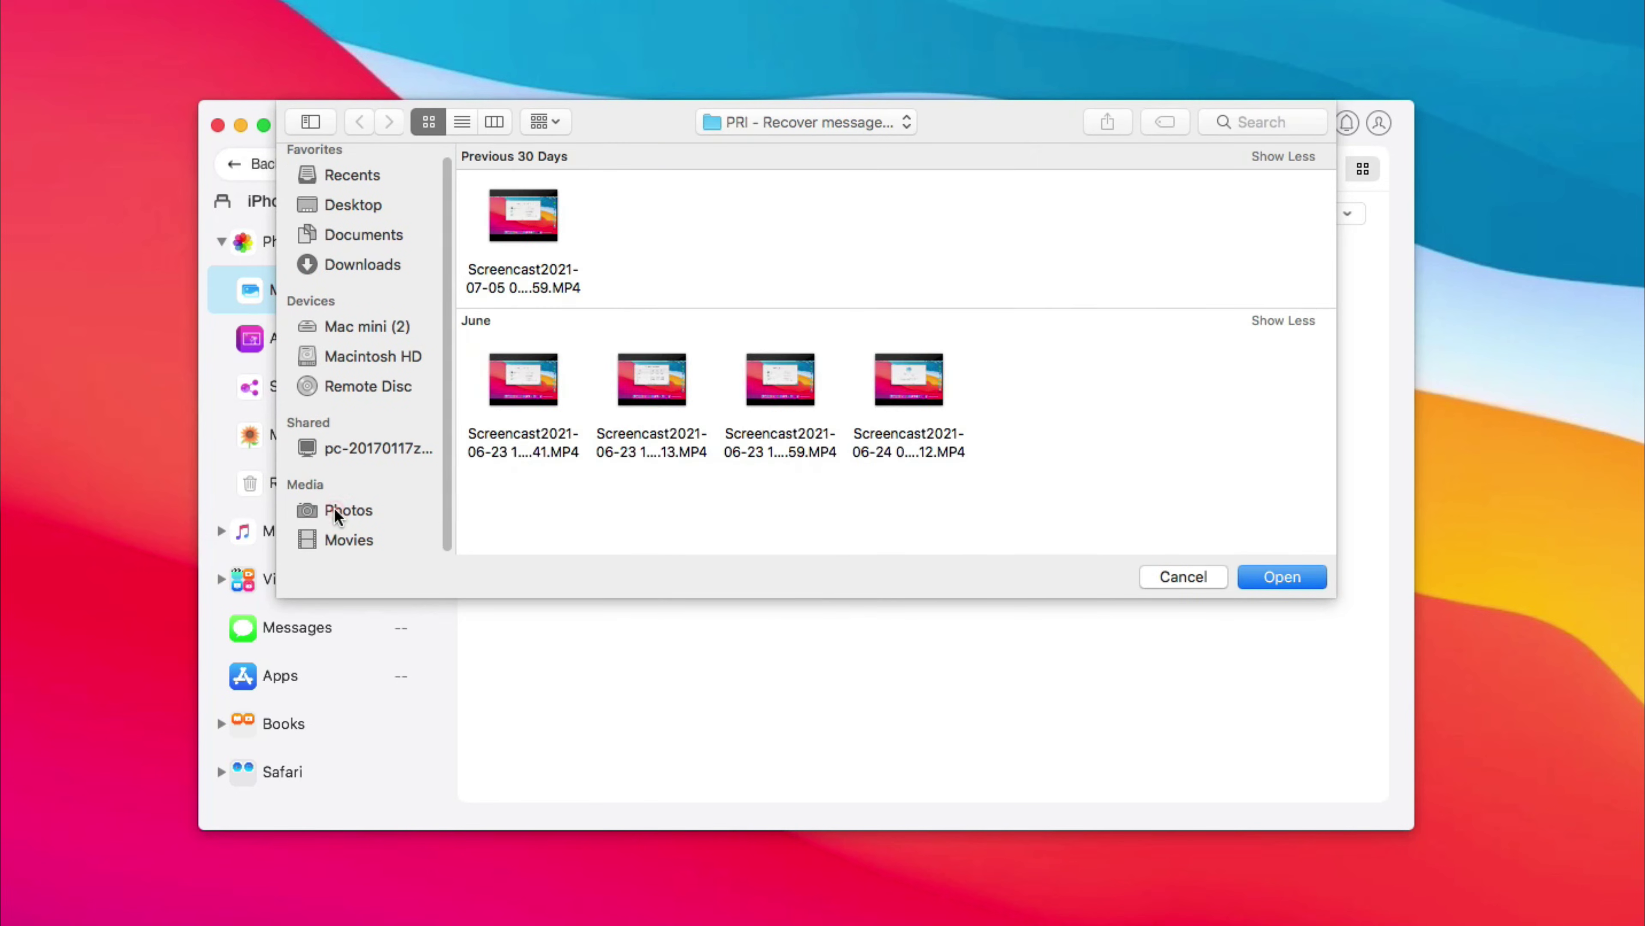
pyautogui.click(335, 508)
pyautogui.scroll(-2, 485, 252)
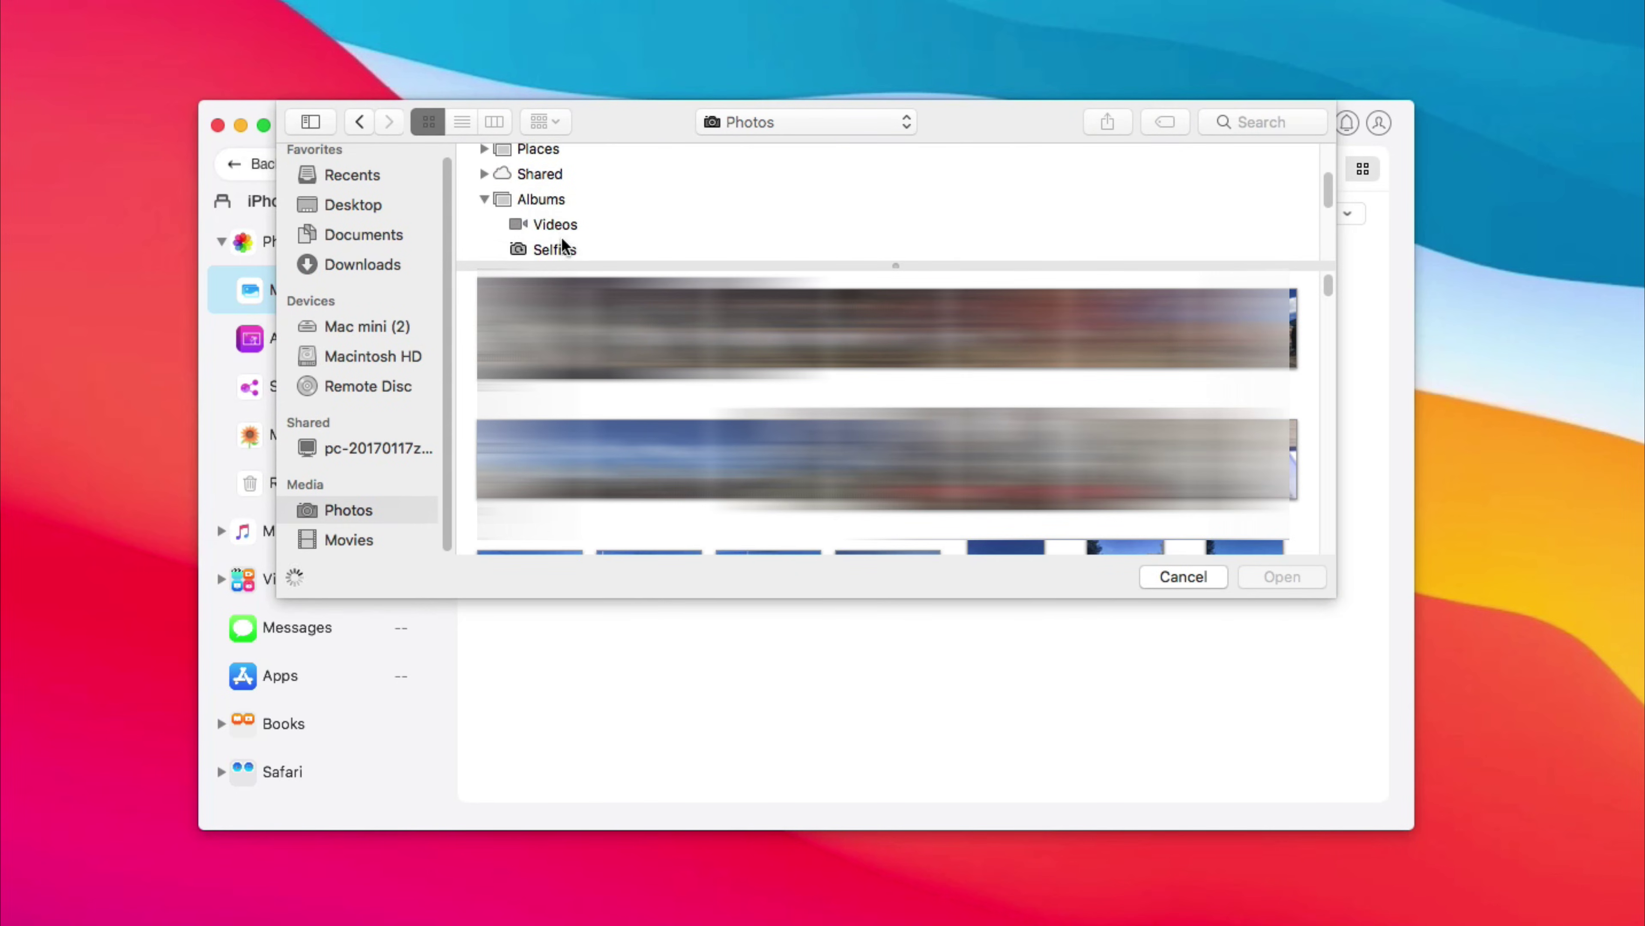
pyautogui.scroll(-3, 582, 206)
pyautogui.click(563, 220)
pyautogui.scroll(-2, 1293, 531)
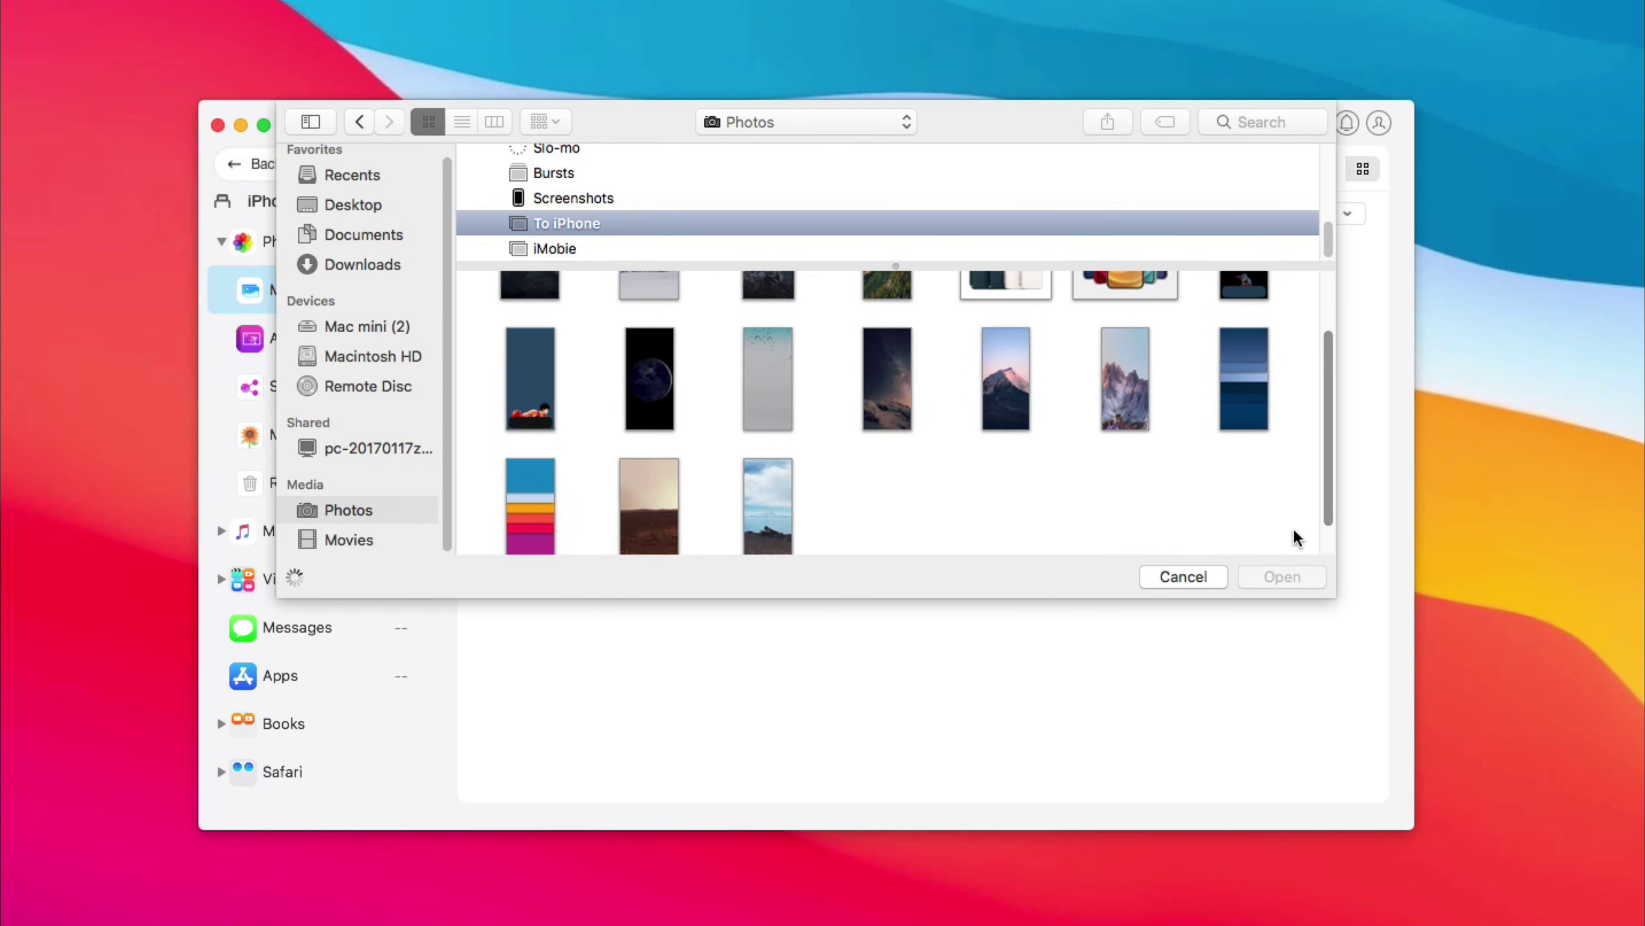
pyautogui.press('super+a')
pyautogui.click(1284, 579)
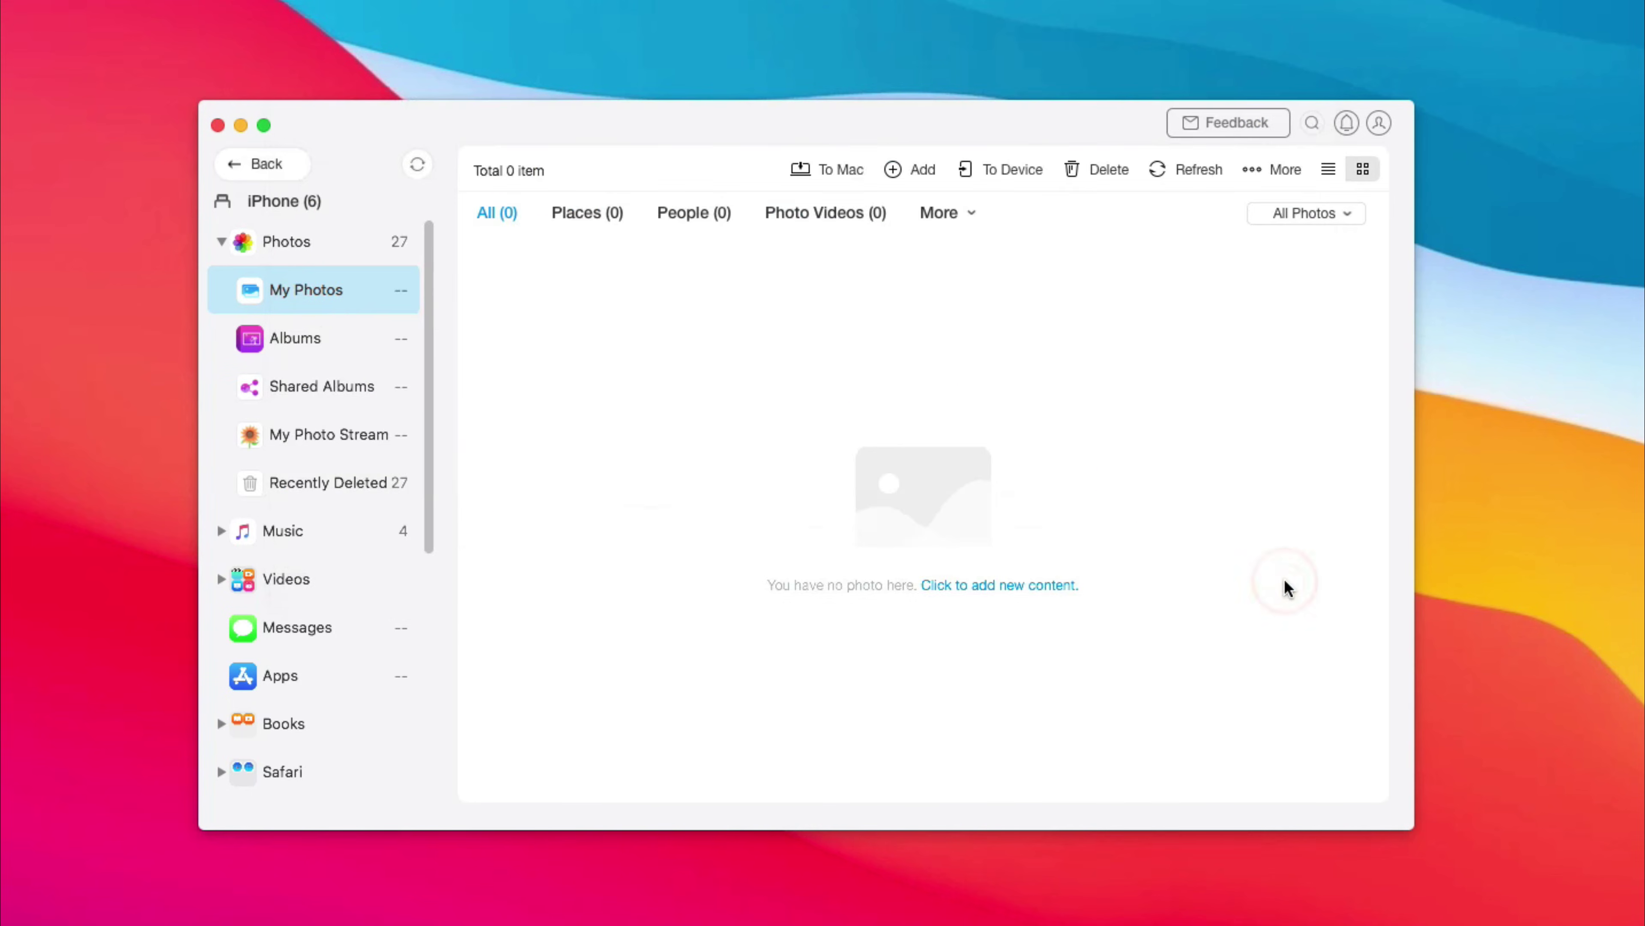